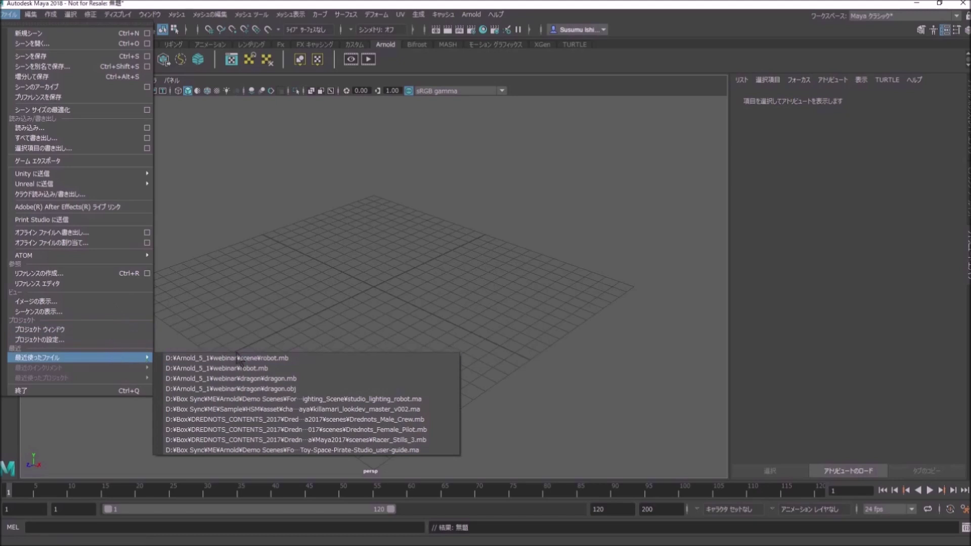
Open the recently used scene file robot.mb from the webinar scene folder.
click(236, 357)
click(491, 281)
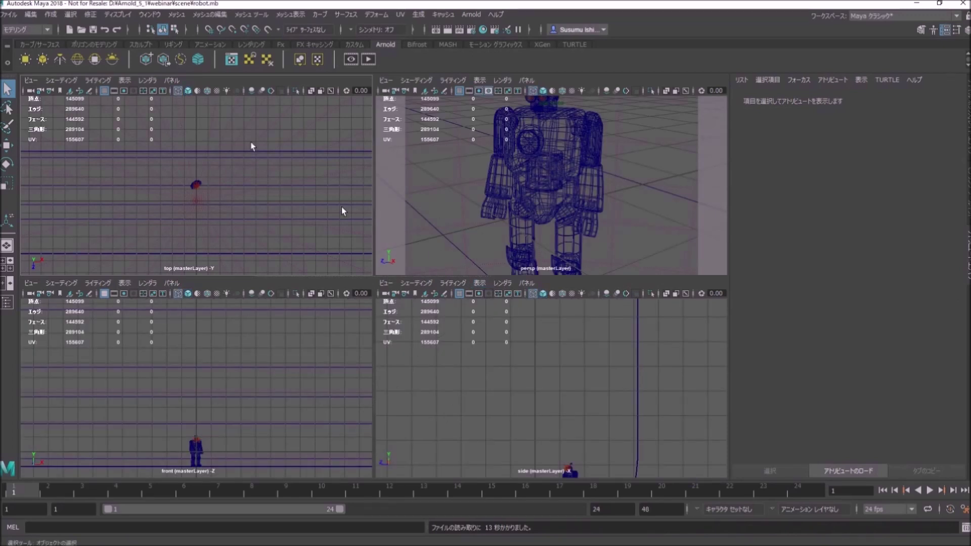
Open the Hypershade, check the scene's lights, and return to its list of materials.
click(150, 14)
mouse_move(177, 81)
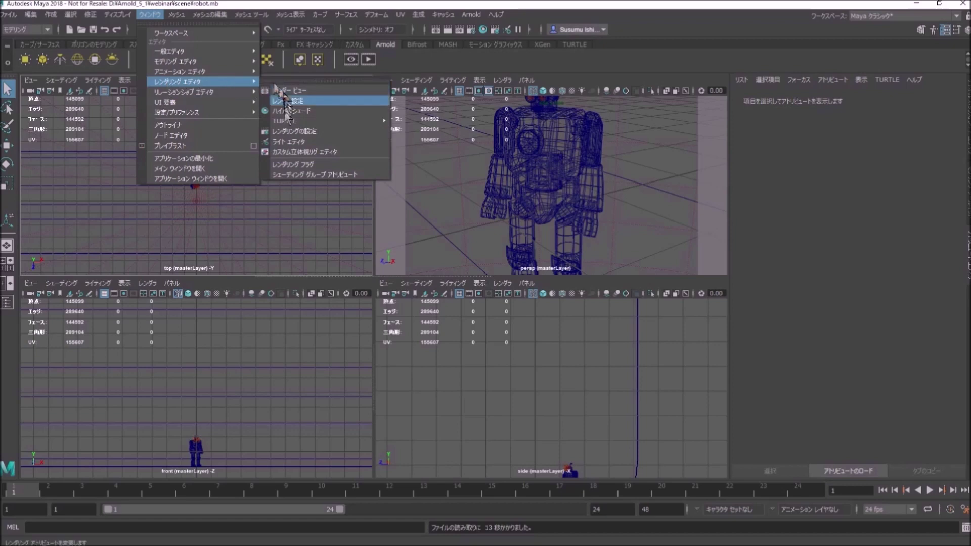
click(289, 111)
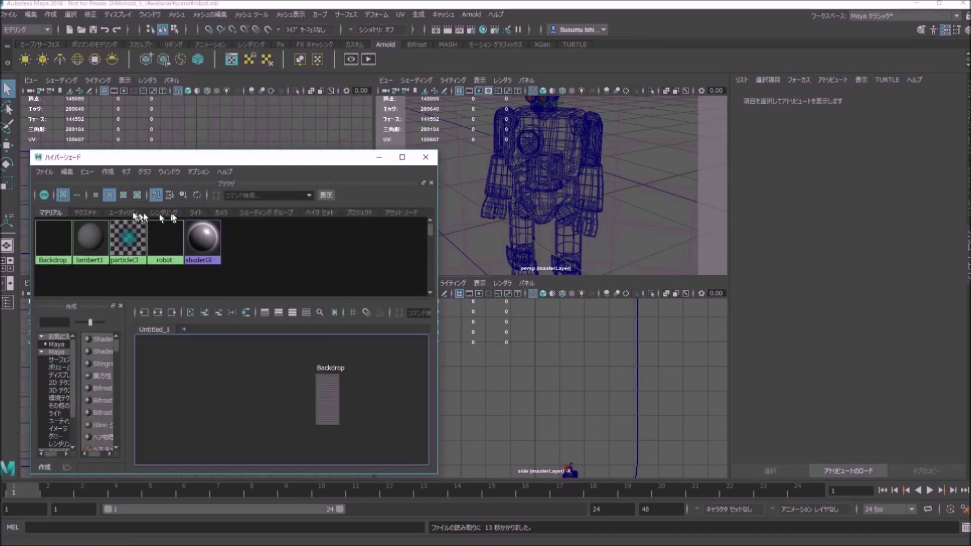
click(191, 212)
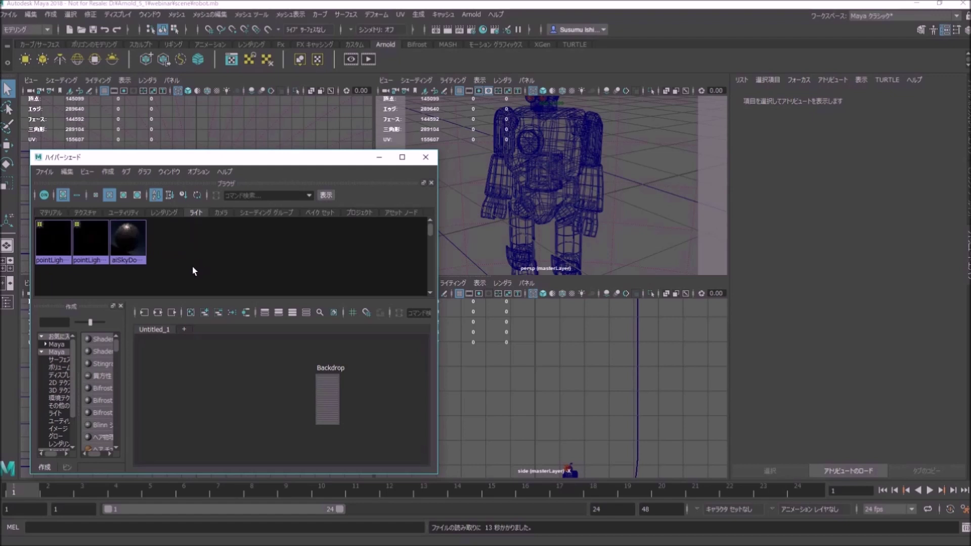
click(57, 212)
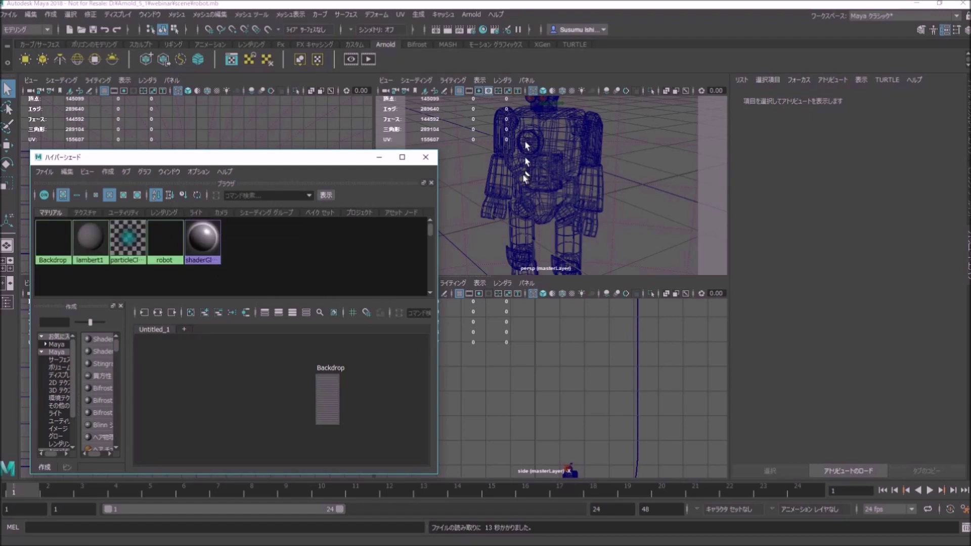
Open the Arnold RenderView and render the robot through the perspShape camera.
click(470, 14)
click(481, 33)
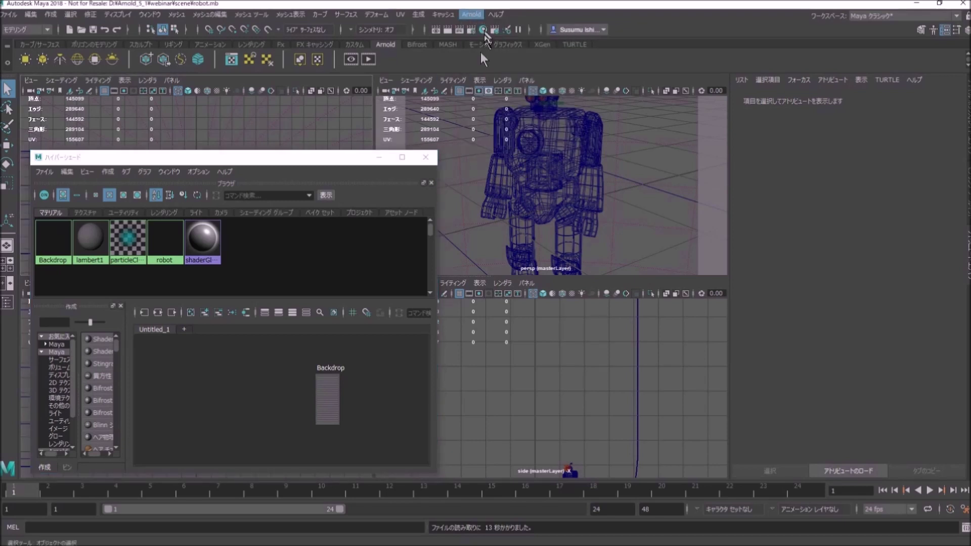
click(496, 196)
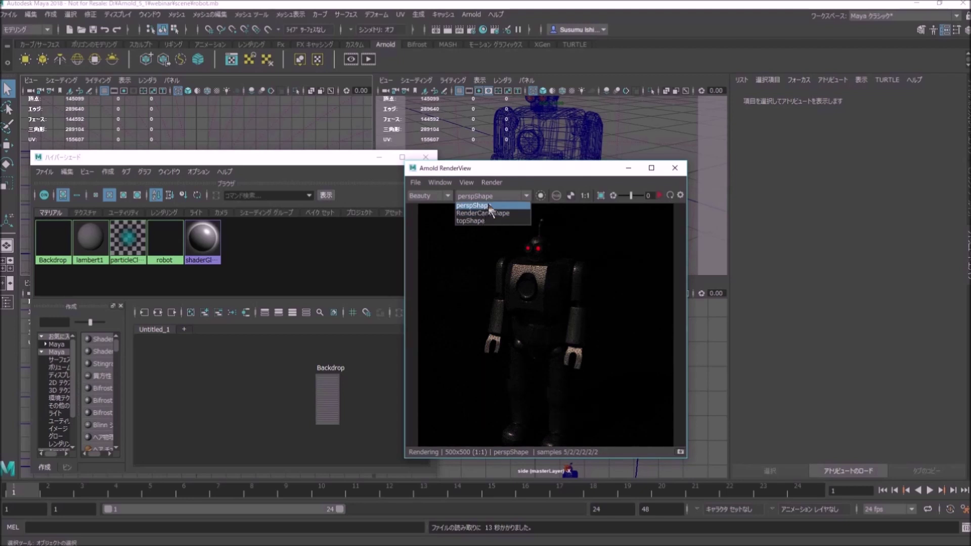
click(494, 206)
drag(602, 171, 483, 168)
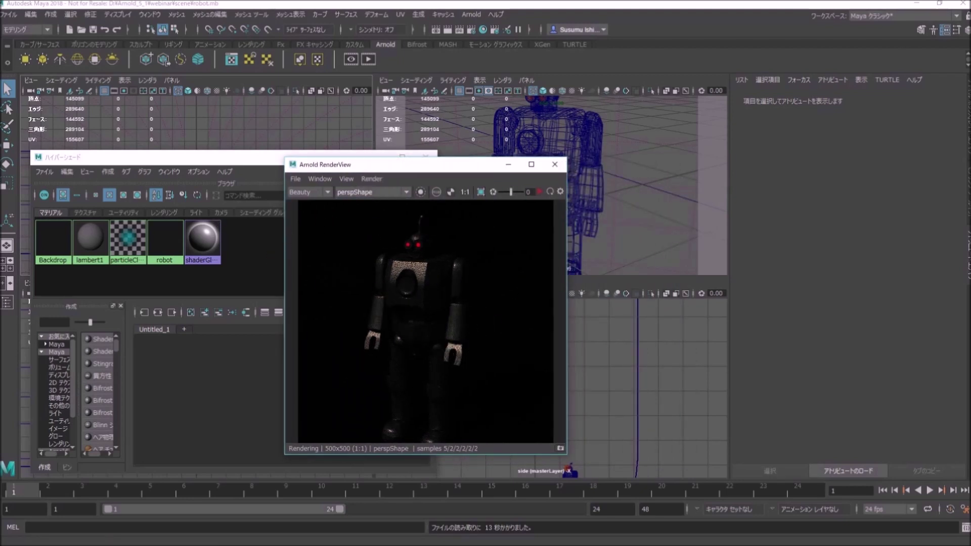
Raise the render's display gamma to 1.91 and hide the display settings again.
click(559, 192)
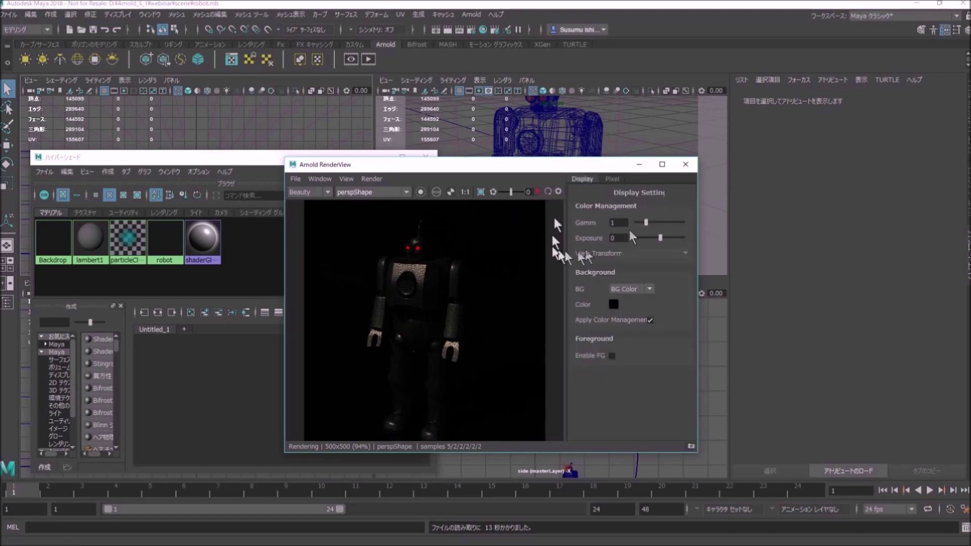
drag(653, 224, 657, 226)
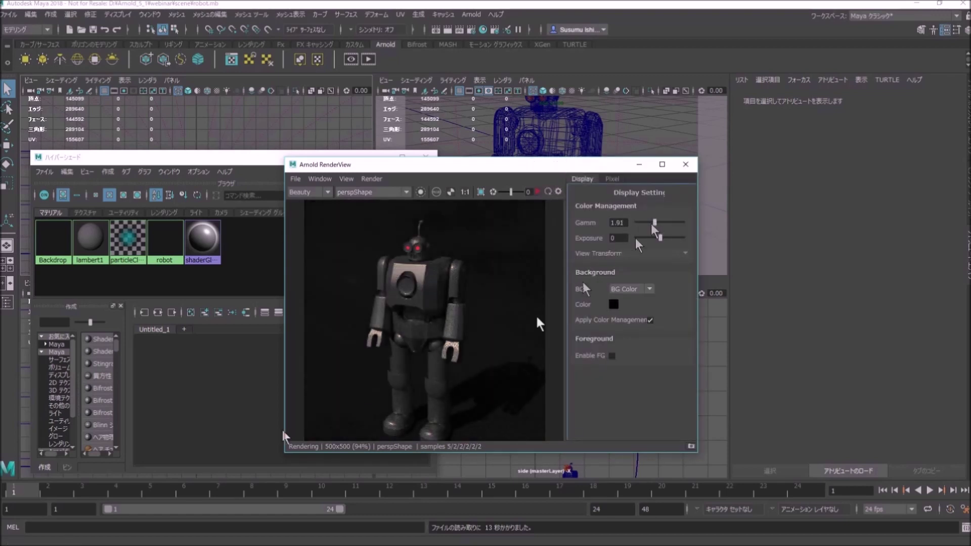
click(558, 191)
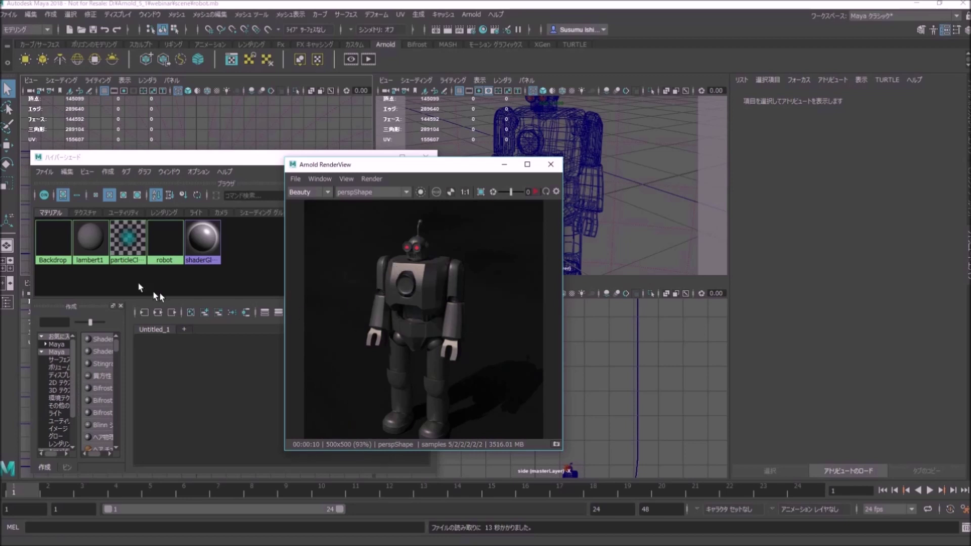
Change the Backdrop material's type from Ai Standard Surface to Ai Toon, keeping the render in view.
click(69, 245)
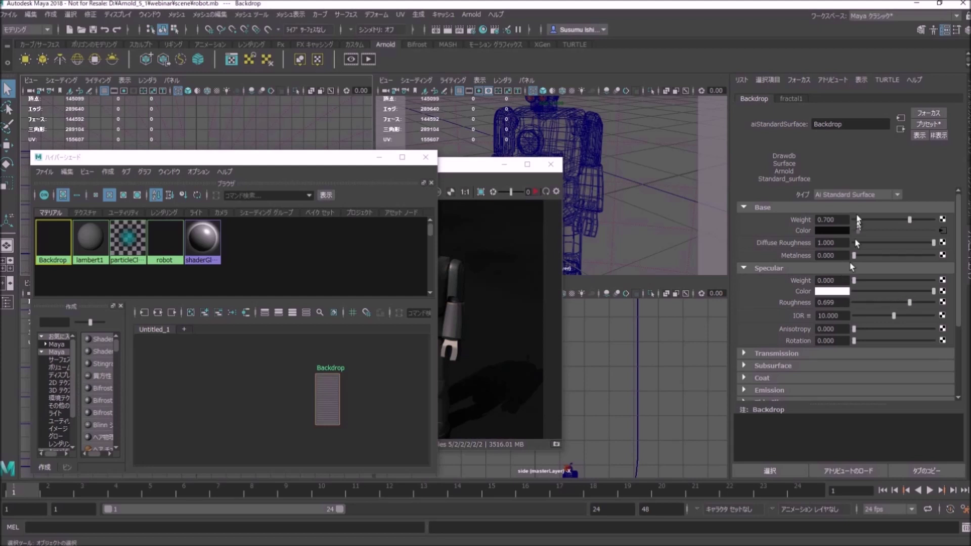
click(476, 167)
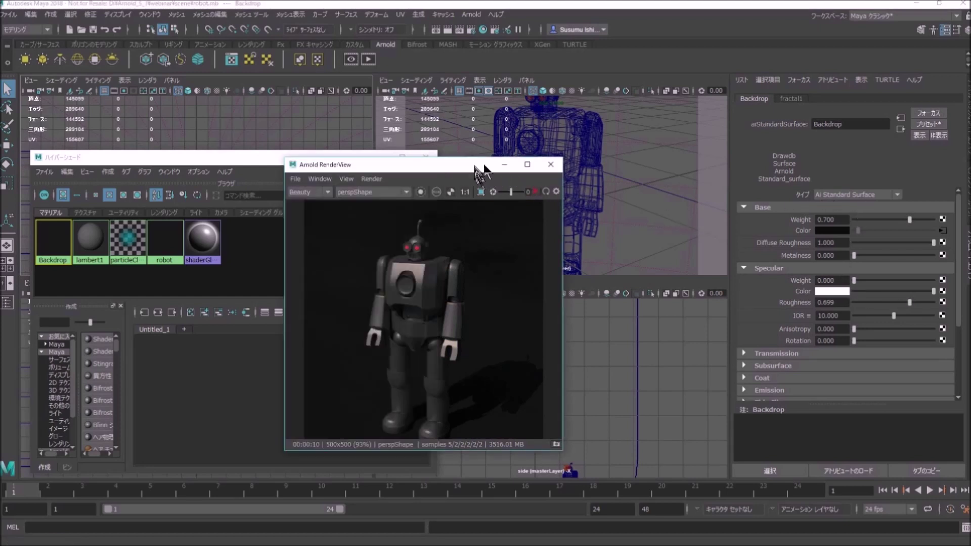
drag(481, 169, 596, 200)
click(883, 195)
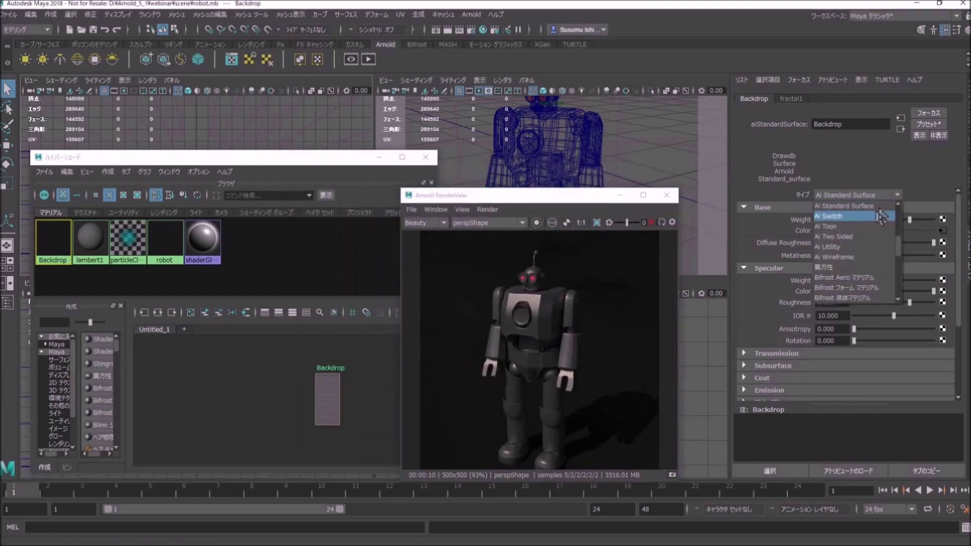
click(867, 226)
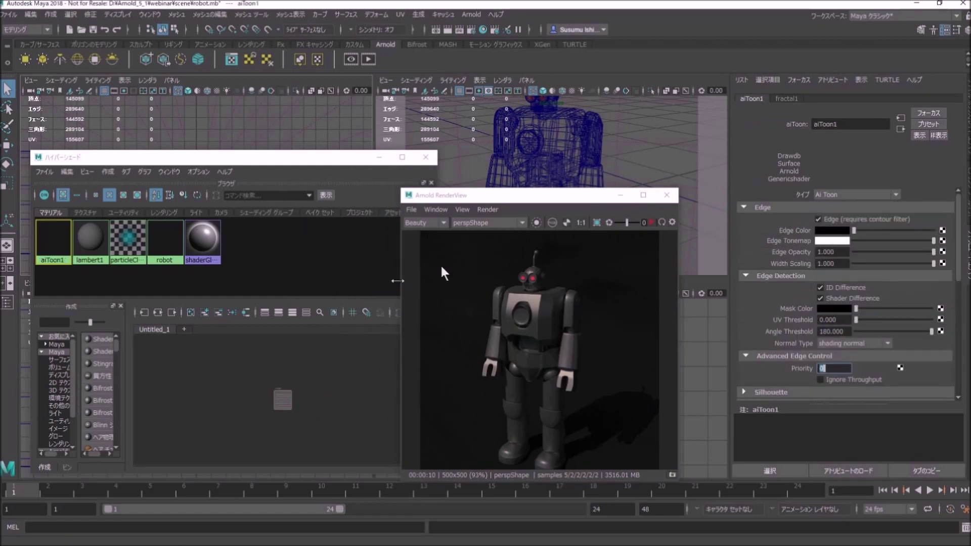
Rename the backdrop's toon material to aiToon_BG.
double_click(852, 125)
text(aiToon_)
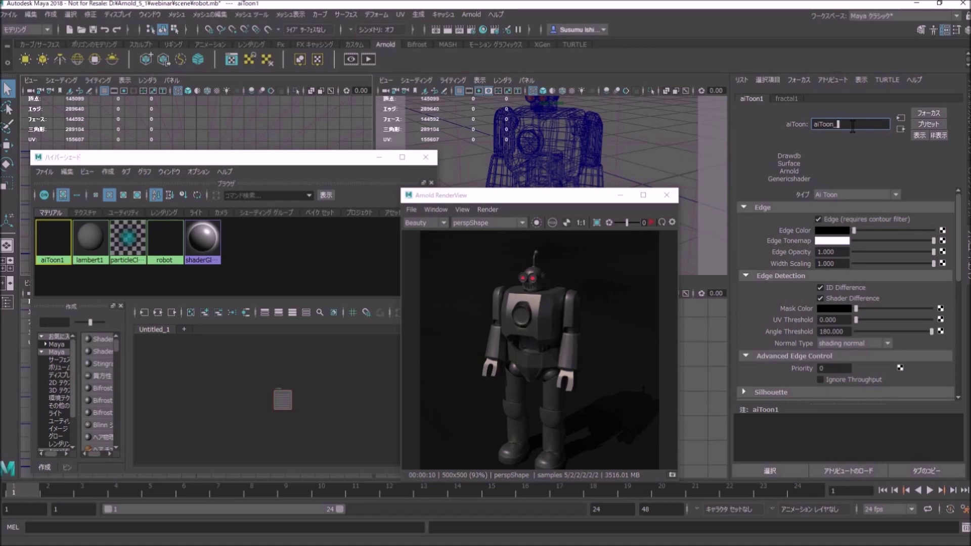
text(BG)
key(Return)
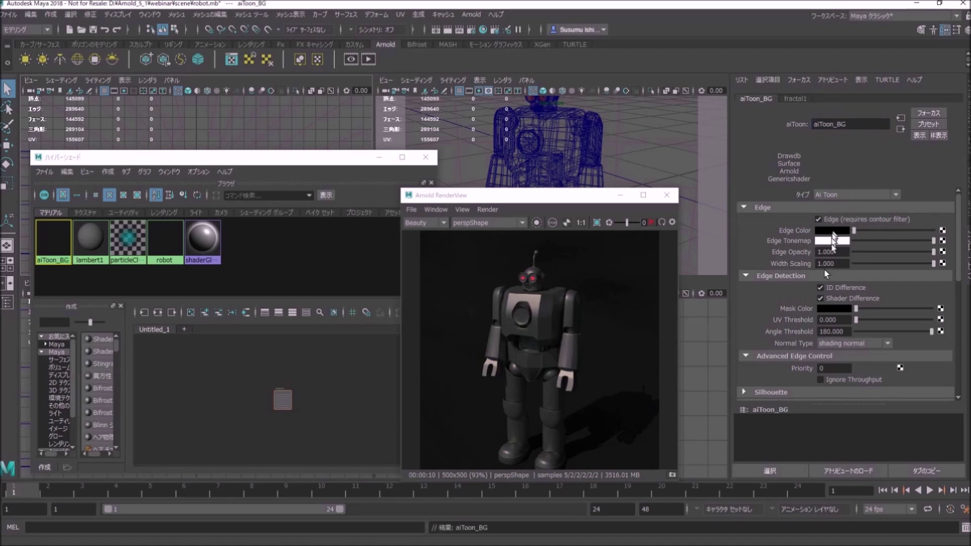
Delete the fractal1 texture that drives the aiToon_BG material's base colour.
scroll(829, 335, down, 3)
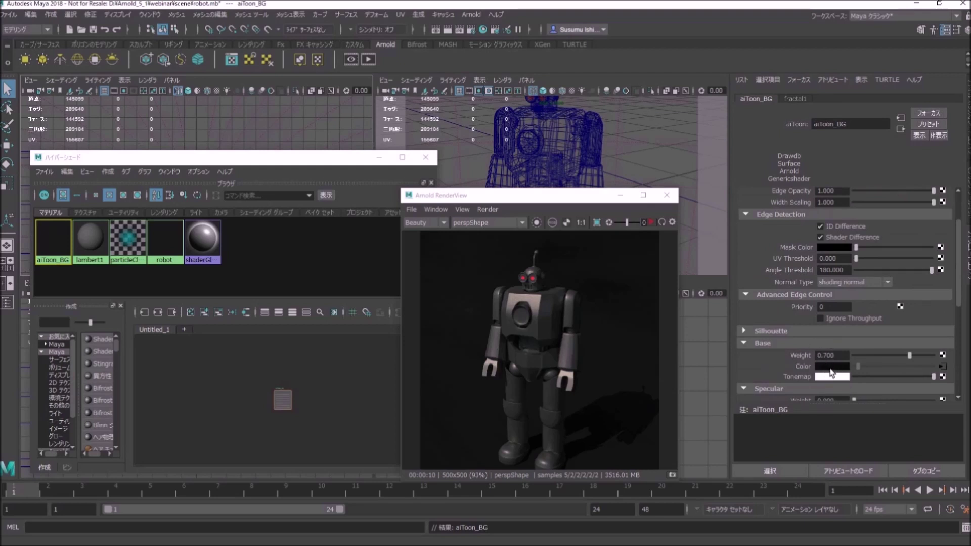
scroll(833, 373, down, 4)
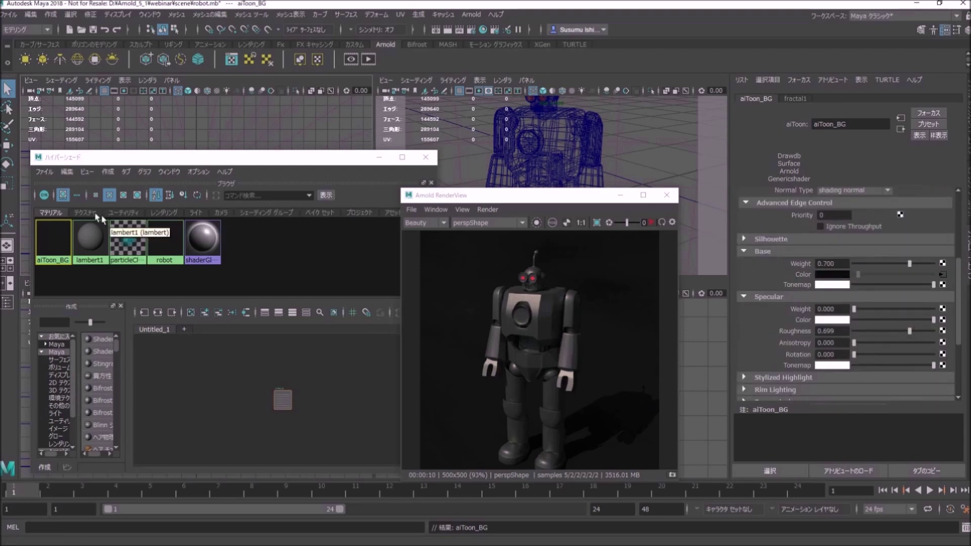
click(86, 214)
click(52, 248)
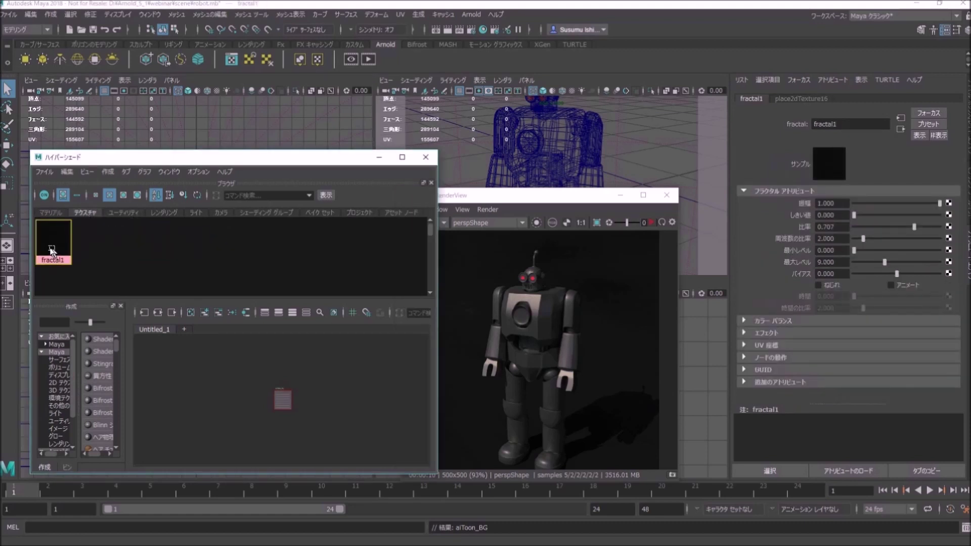
key(Delete)
Give the aiToon_BG material a light blue base colour from the colour history and start the live render.
click(50, 212)
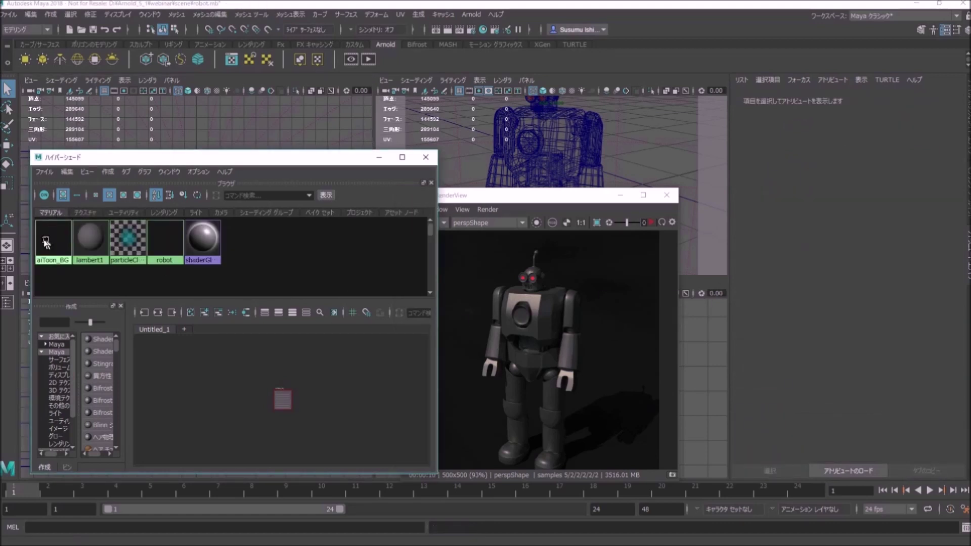
click(52, 240)
click(832, 274)
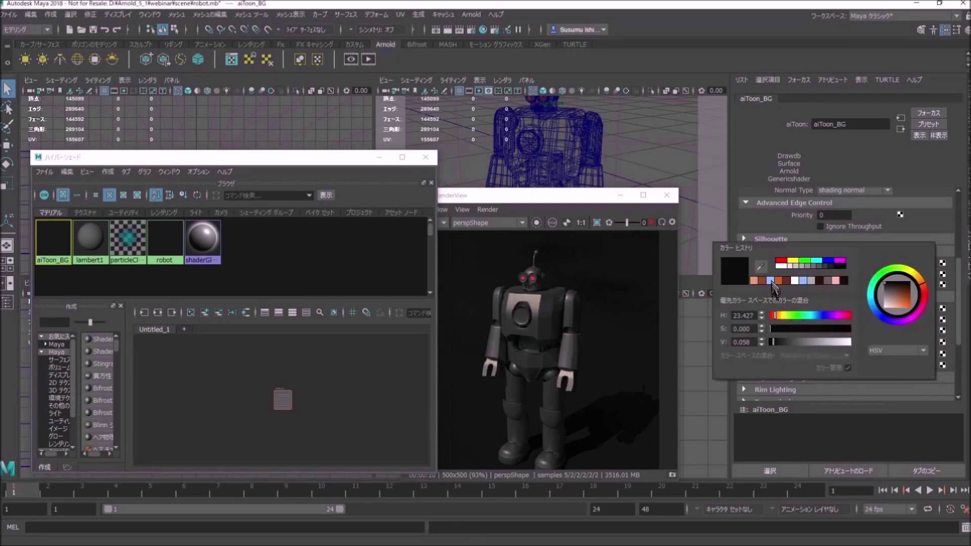
click(772, 283)
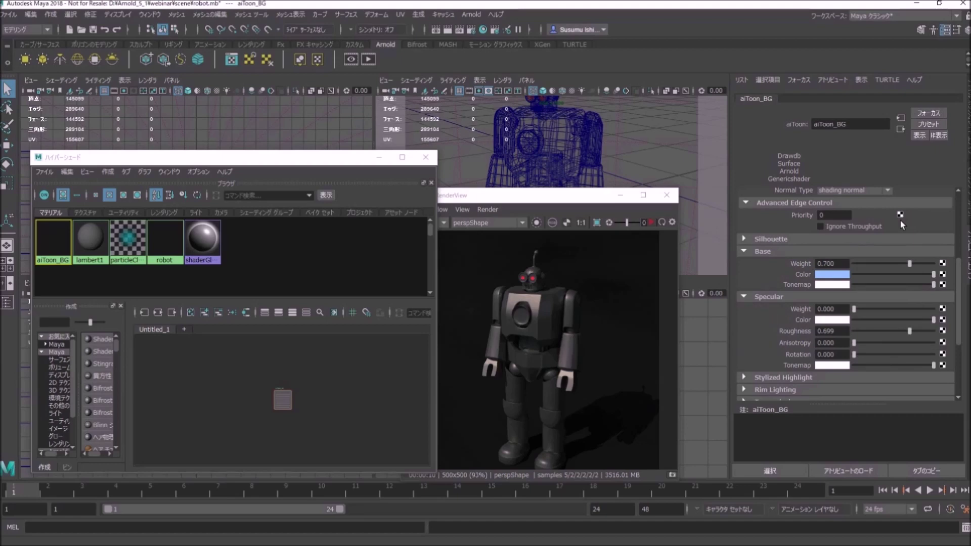
click(553, 211)
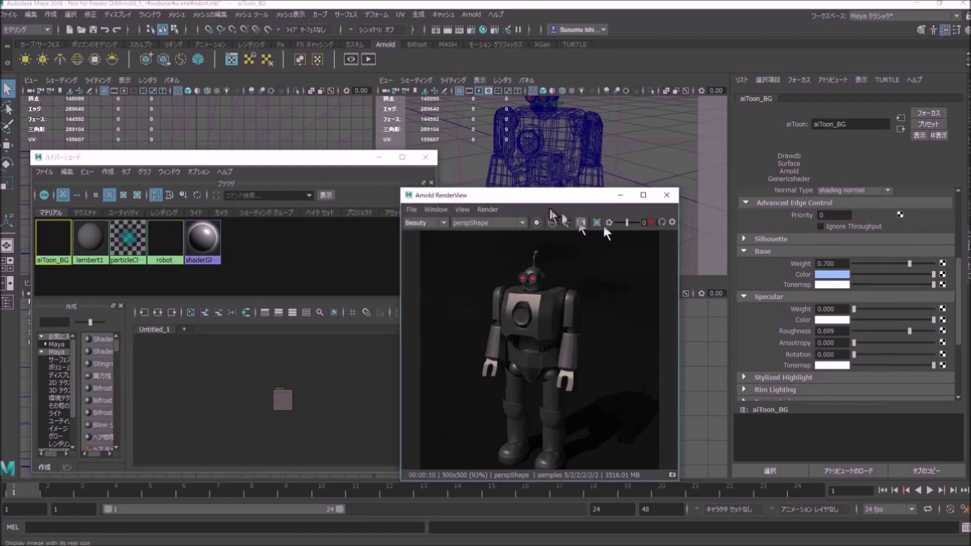
click(652, 222)
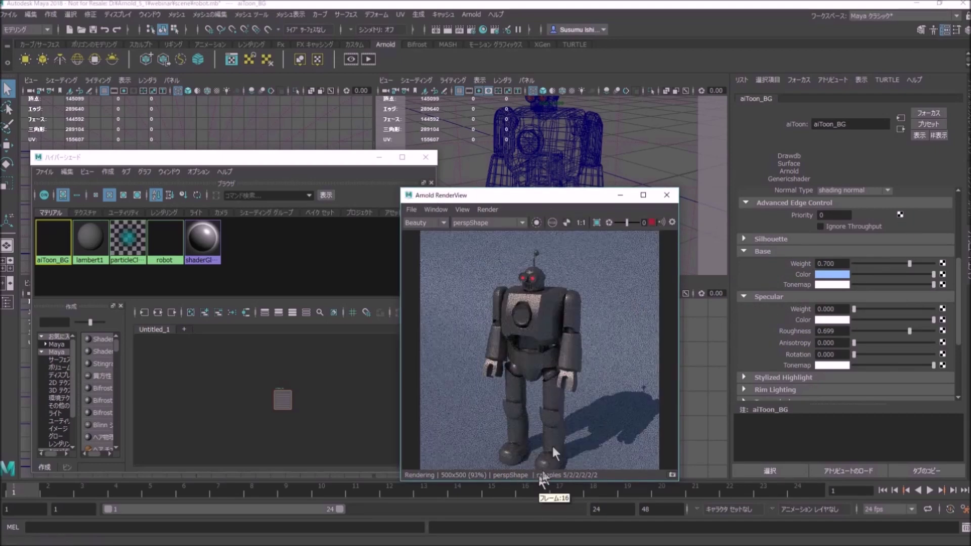
click(485, 219)
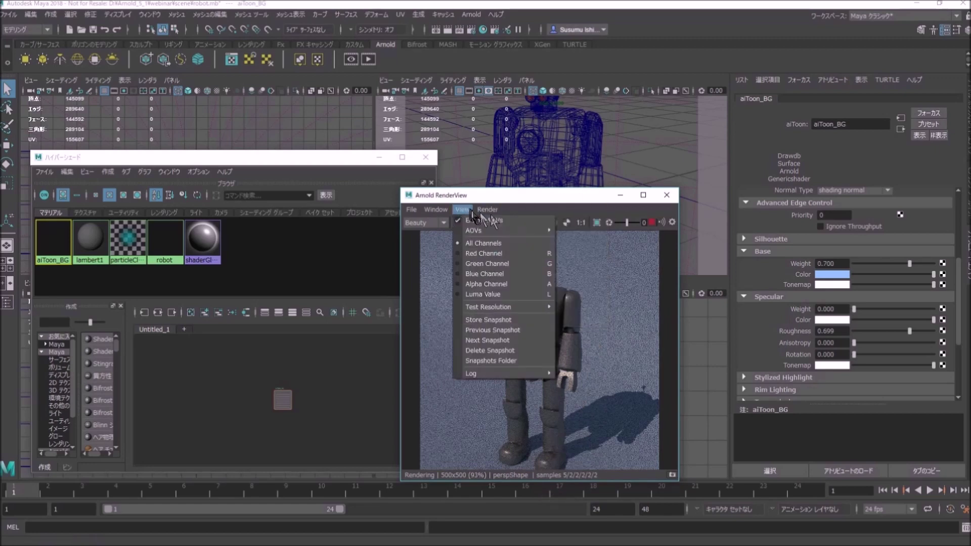
mouse_move(462, 210)
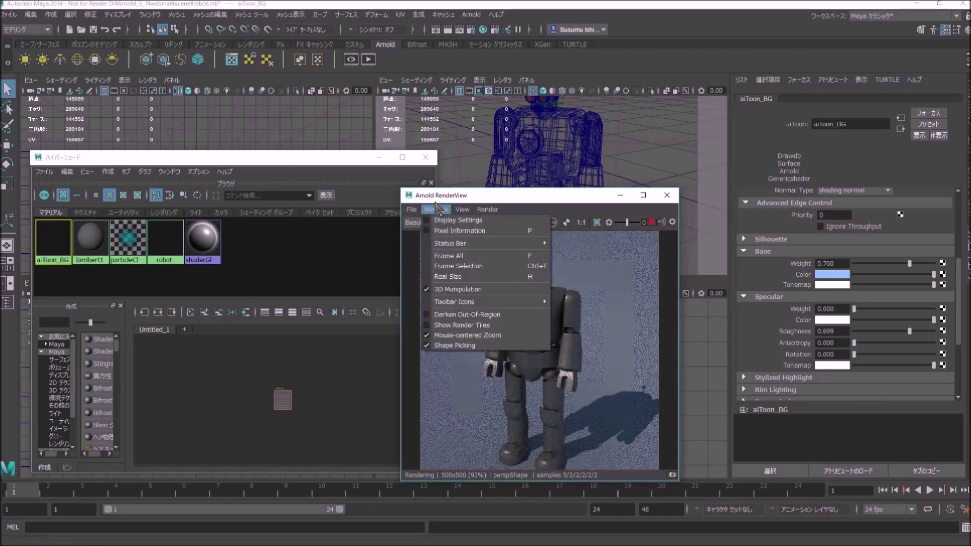
click(542, 210)
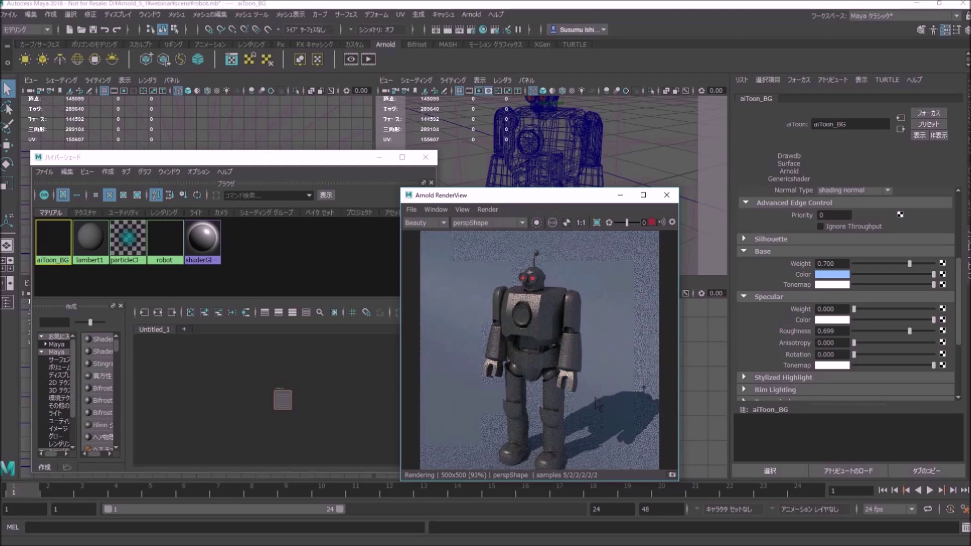
Change the robot material's type to Ai Toon and rename it aiToon_Robo.
click(164, 246)
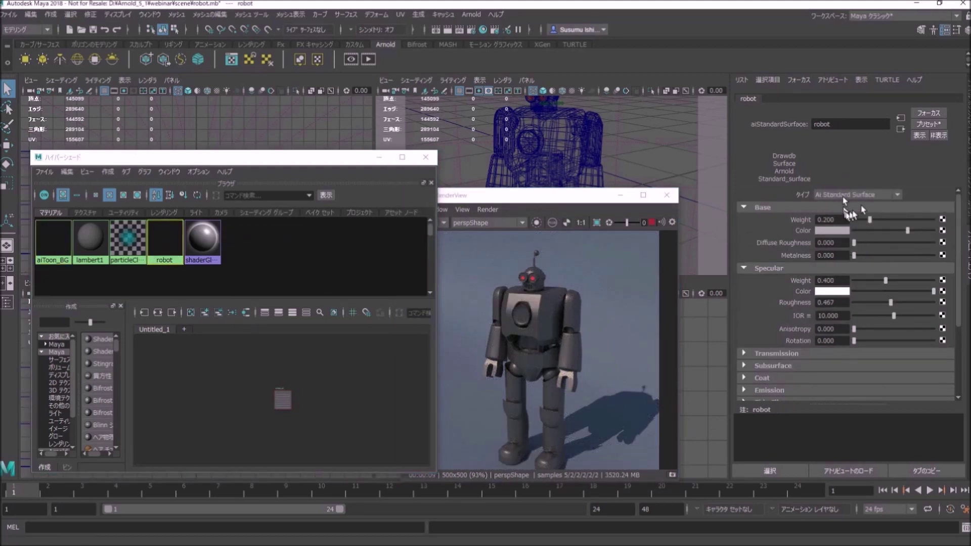
click(894, 199)
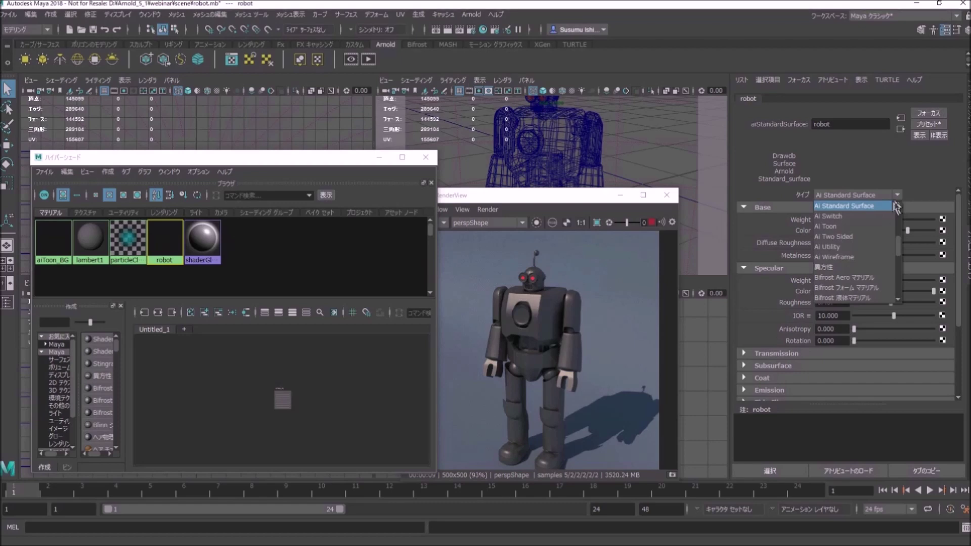
click(827, 228)
click(850, 126)
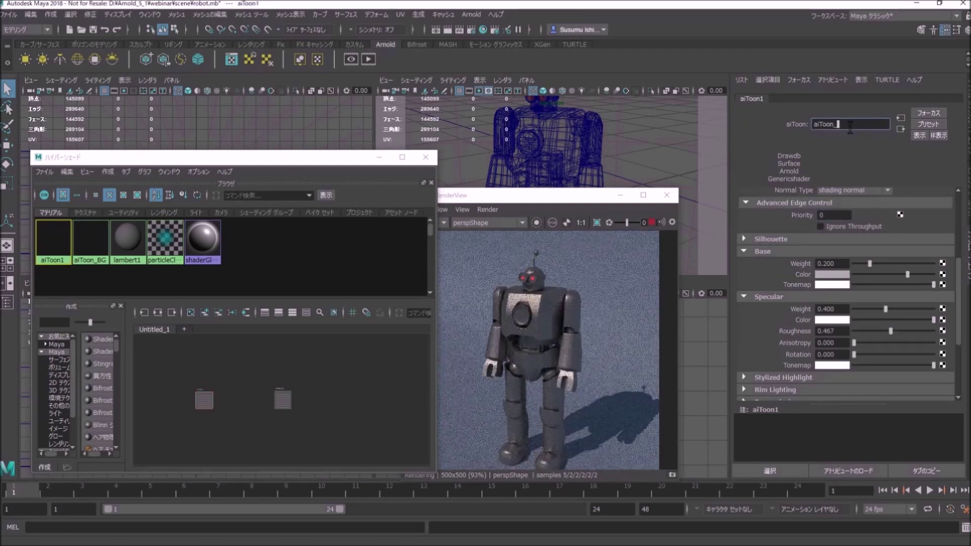
text(_Robo)
key(Return)
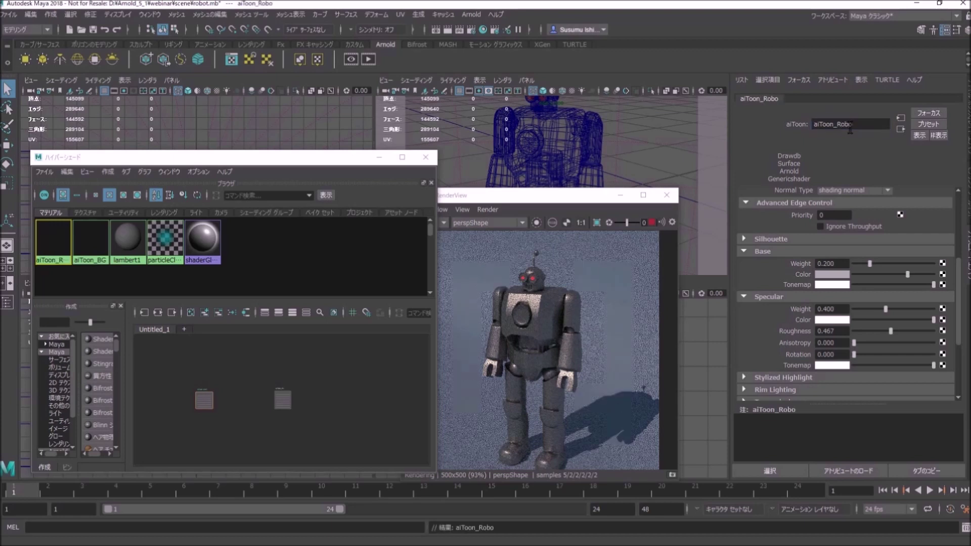
Set the aiToon_Robo base to orange with weight 0.922 and lower its specular weight to 0.130.
click(837, 276)
click(796, 269)
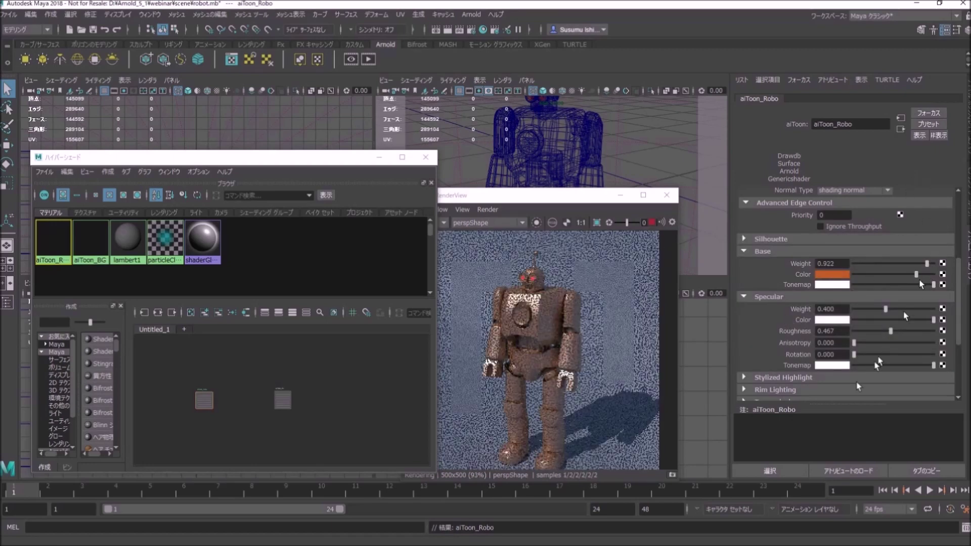
click(863, 309)
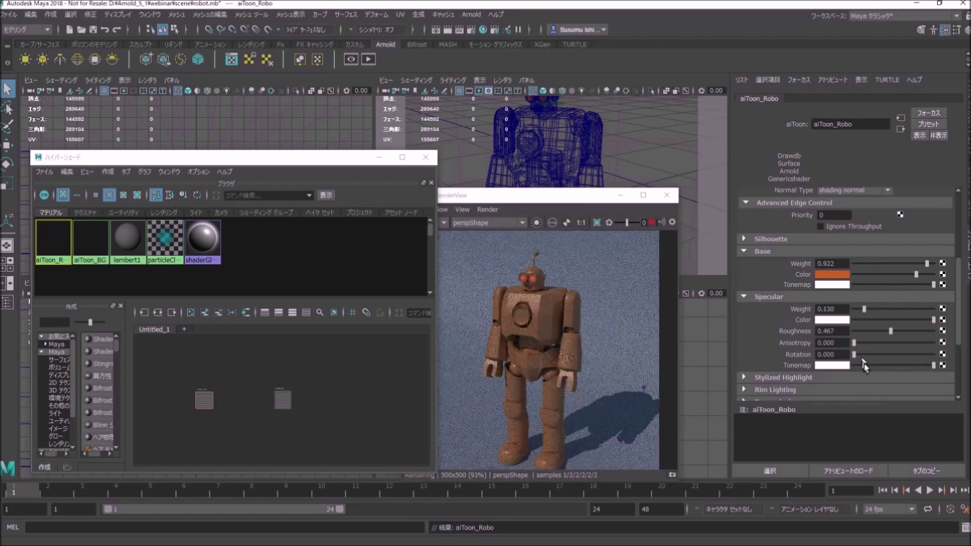
scroll(868, 367, down, 3)
scroll(868, 366, up, 3)
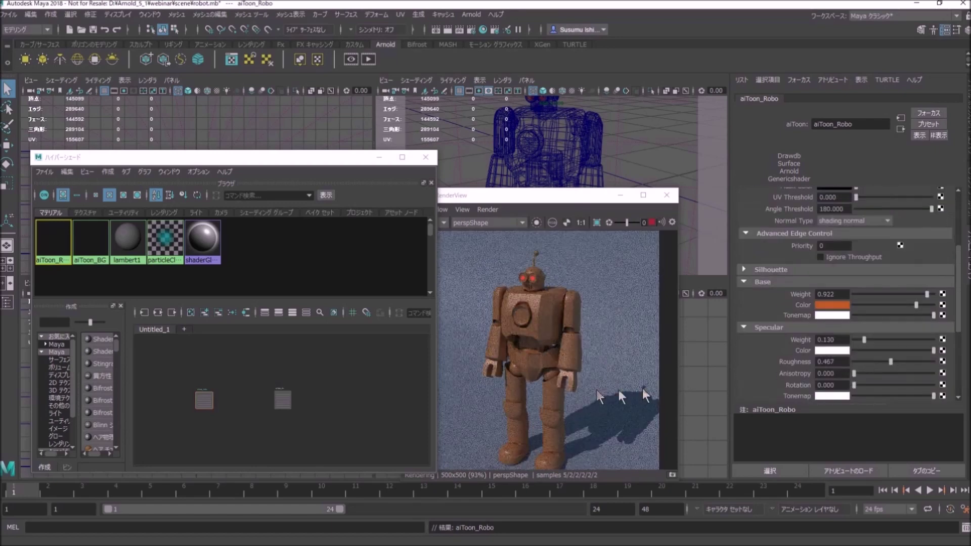
Move the render view clear of the material attributes and collapse the aiToon_Robo sections, leaving Edge expanded with edges enabled.
click(600, 197)
drag(601, 197, 624, 148)
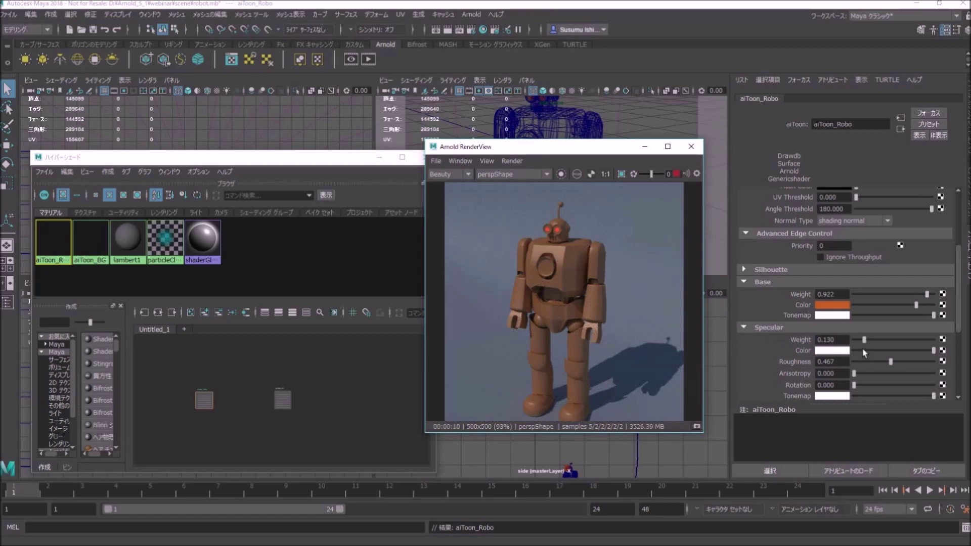
scroll(864, 352, up, 4)
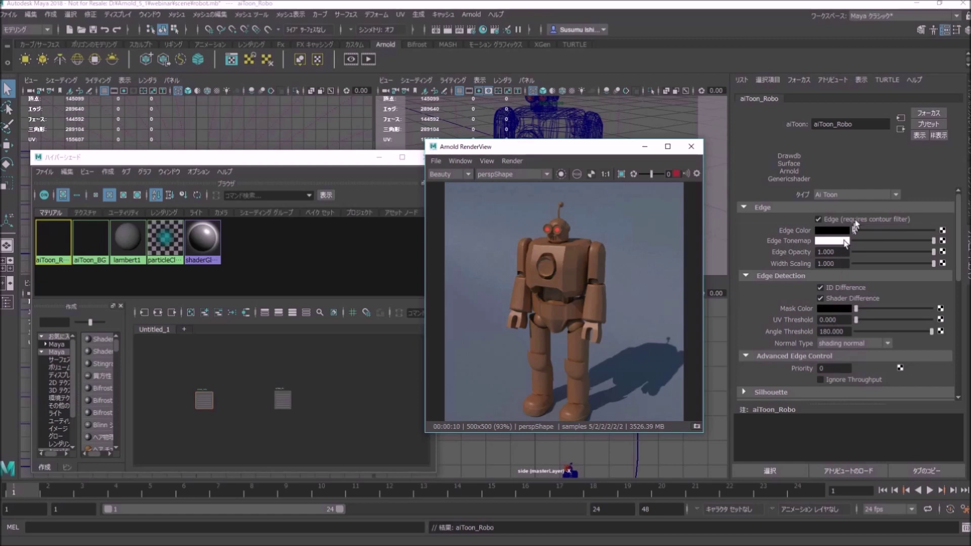
click(761, 207)
click(762, 220)
click(762, 221)
click(765, 232)
click(766, 243)
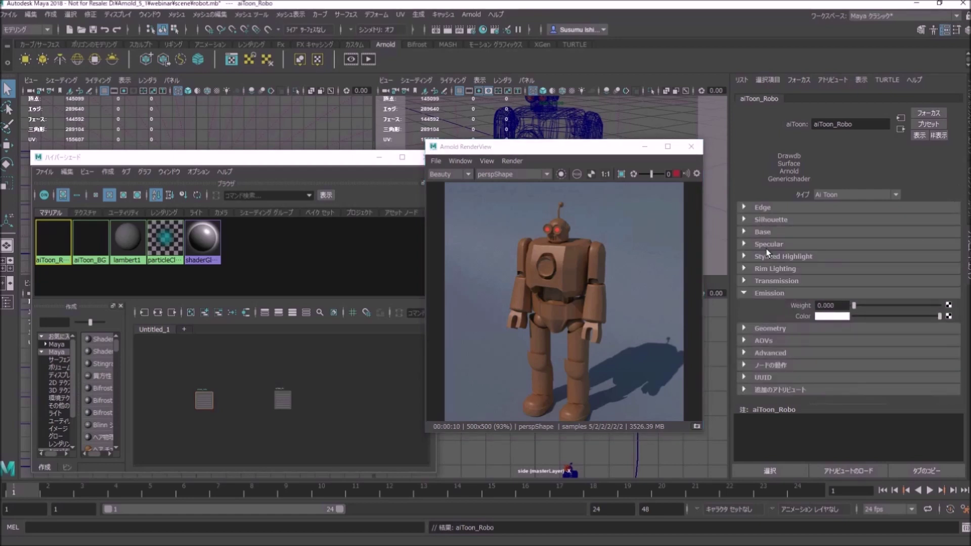
click(766, 208)
click(831, 220)
click(831, 221)
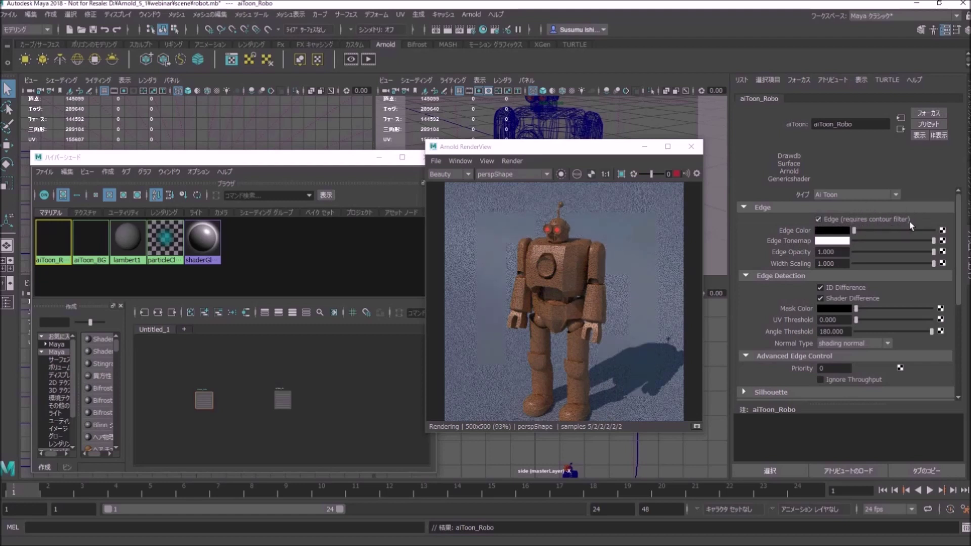
Open the render settings and set the Arnold sampling filter type to contour.
click(157, 15)
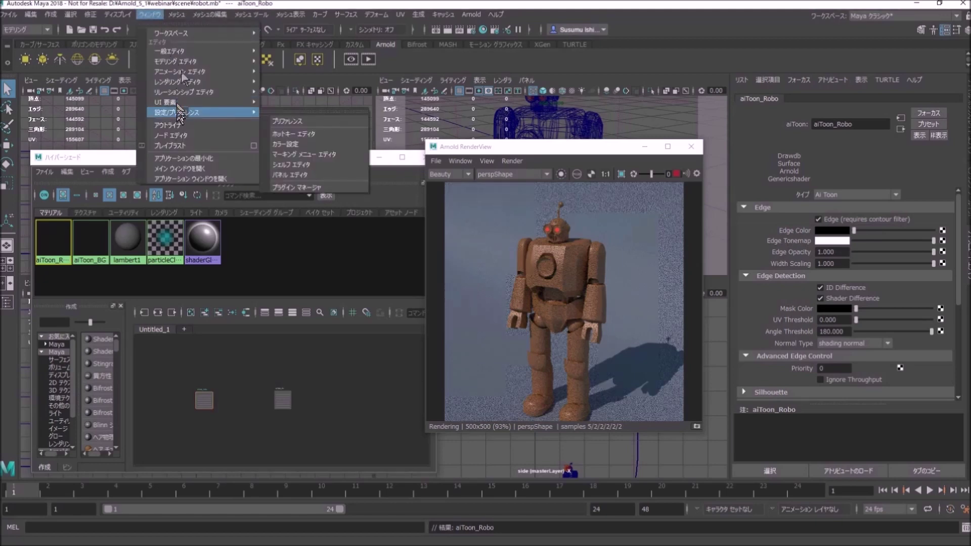
mouse_move(185, 80)
click(307, 104)
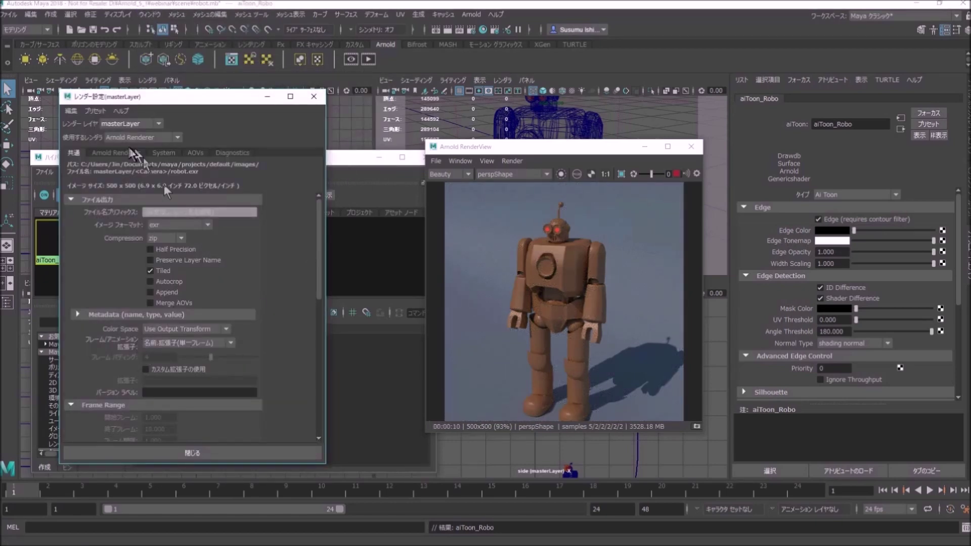
click(126, 153)
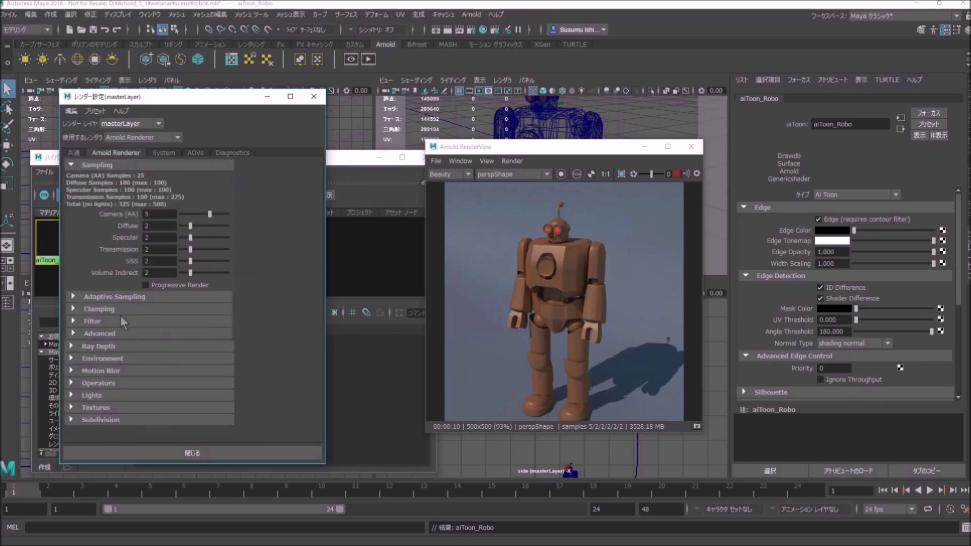
click(92, 321)
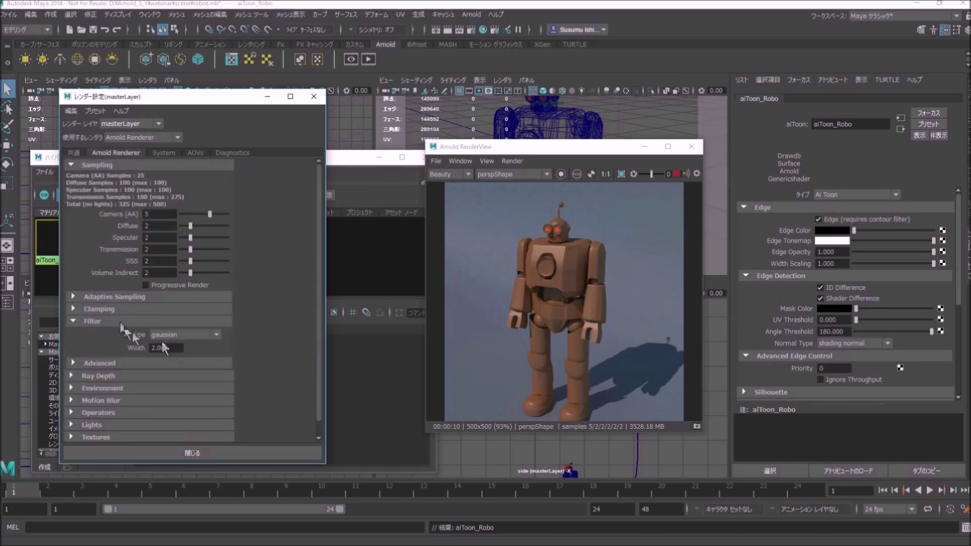
click(215, 334)
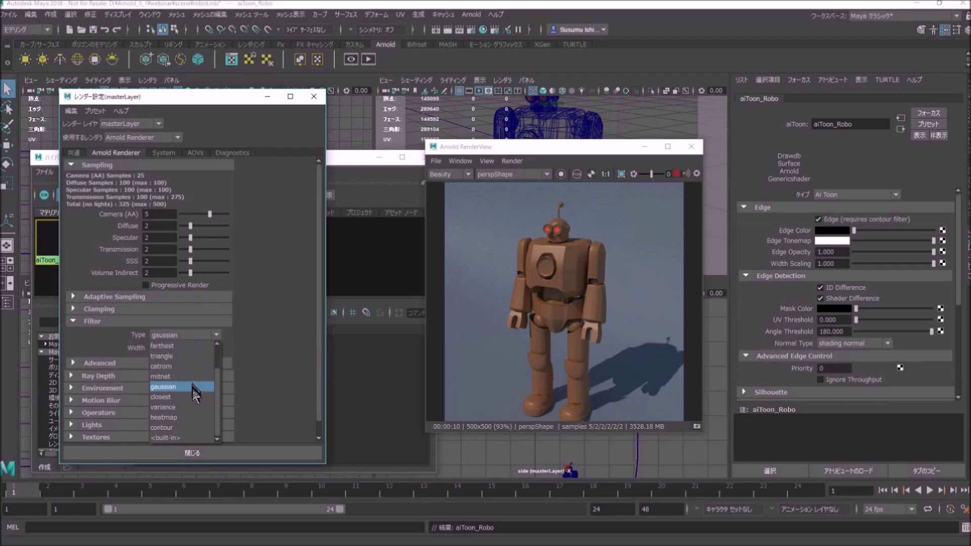
click(177, 429)
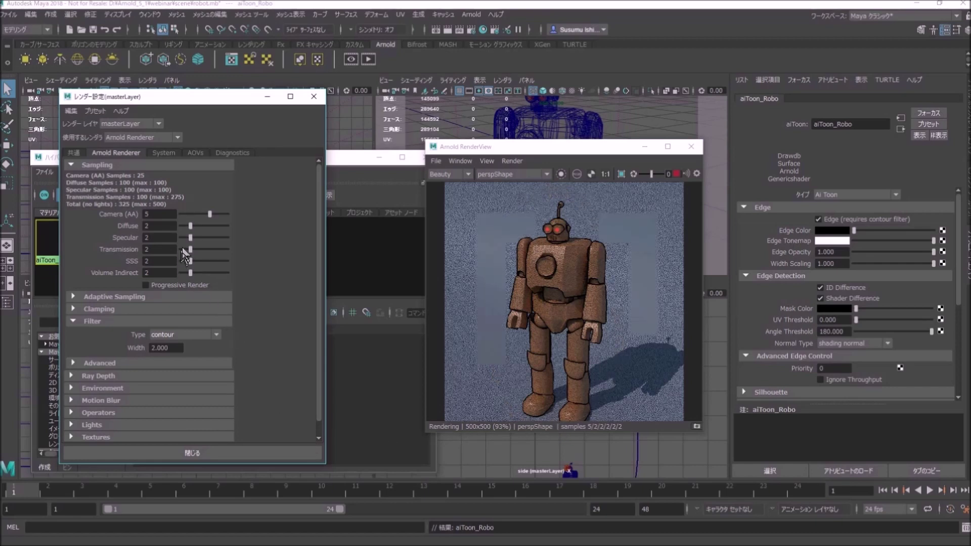
Lower the Transmission samples to 0 and the Camera (AA) samples to 3.
drag(184, 256, 181, 250)
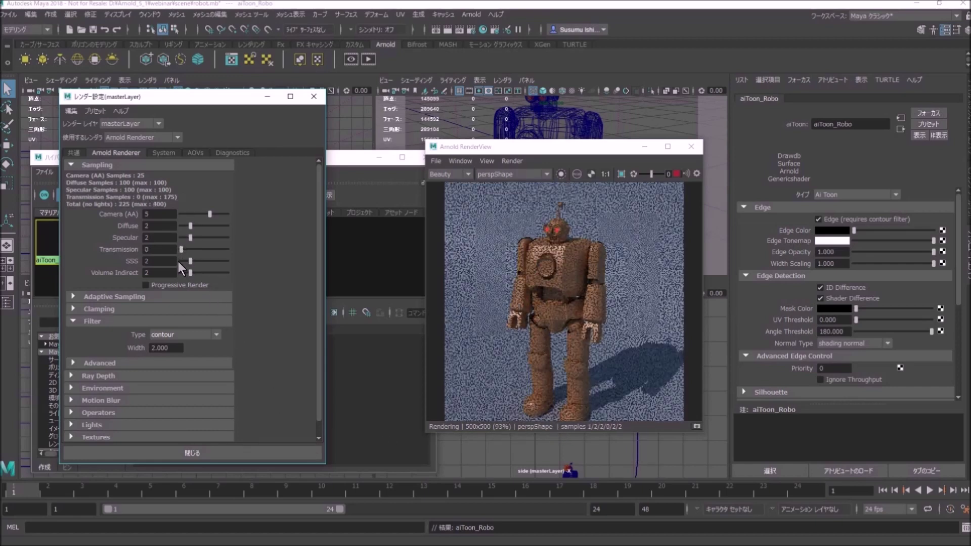
drag(210, 214, 202, 214)
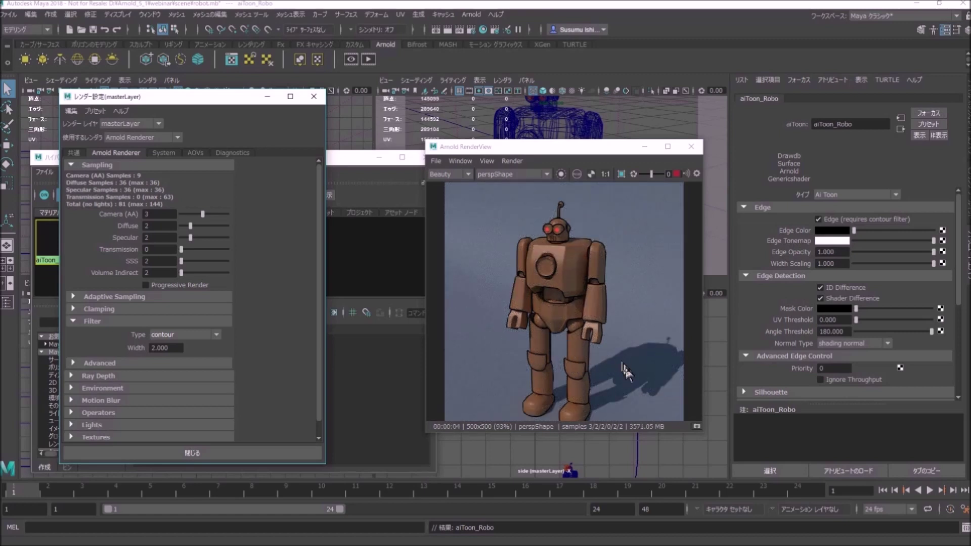
click(612, 343)
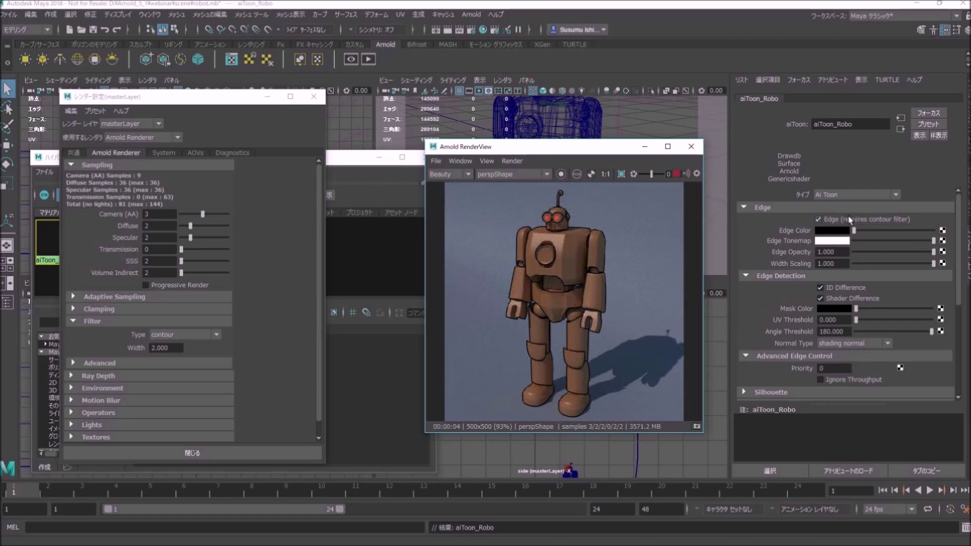
Pick a specular colour for the aiToon_Robo material from the colour history.
scroll(819, 303, down, 5)
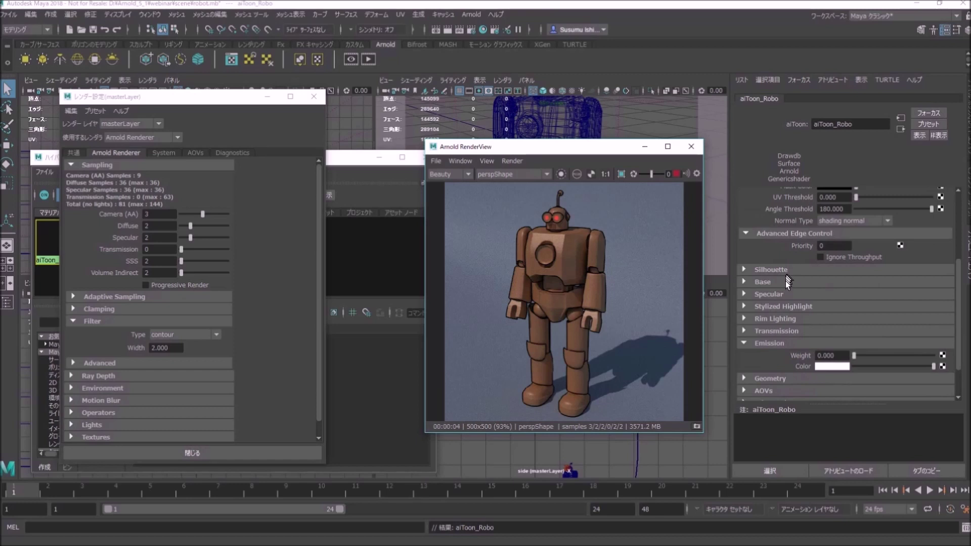
click(785, 282)
click(797, 330)
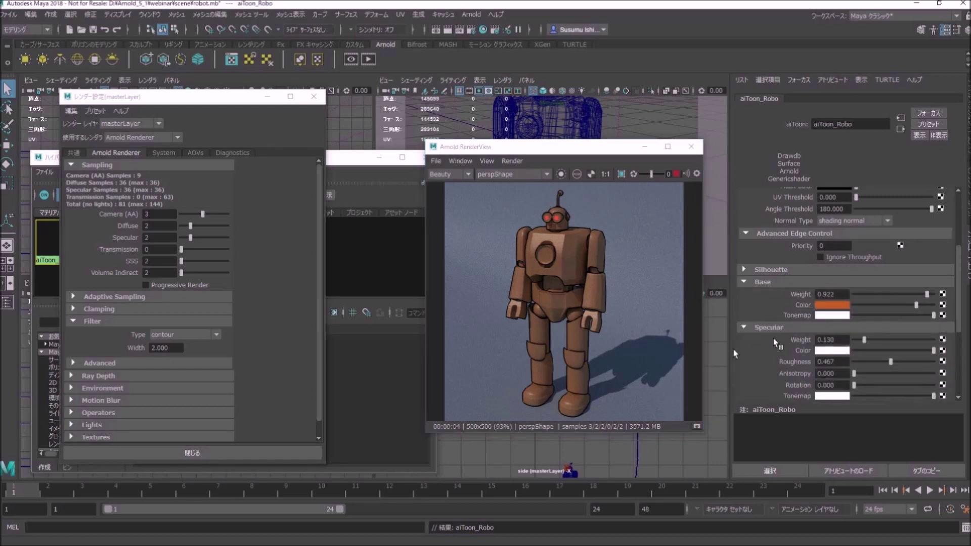
click(829, 354)
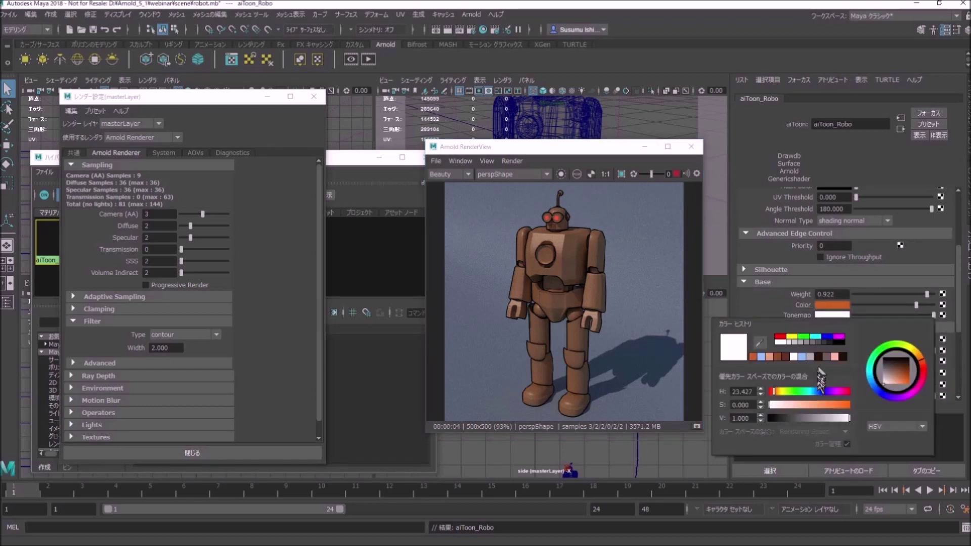
click(768, 358)
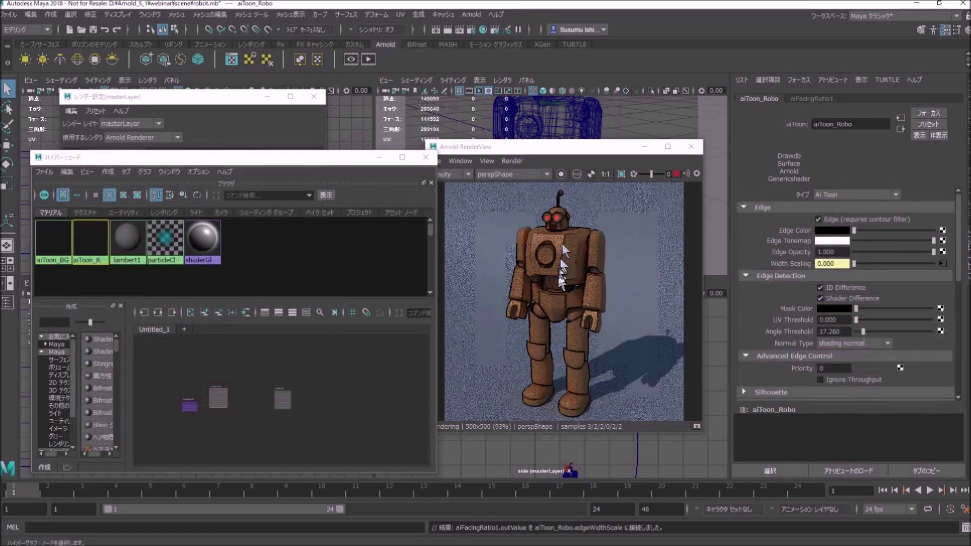
Set the aiToon_Robo edge detection to an Angle Threshold of 34.521 with the smoothed normal type.
click(582, 356)
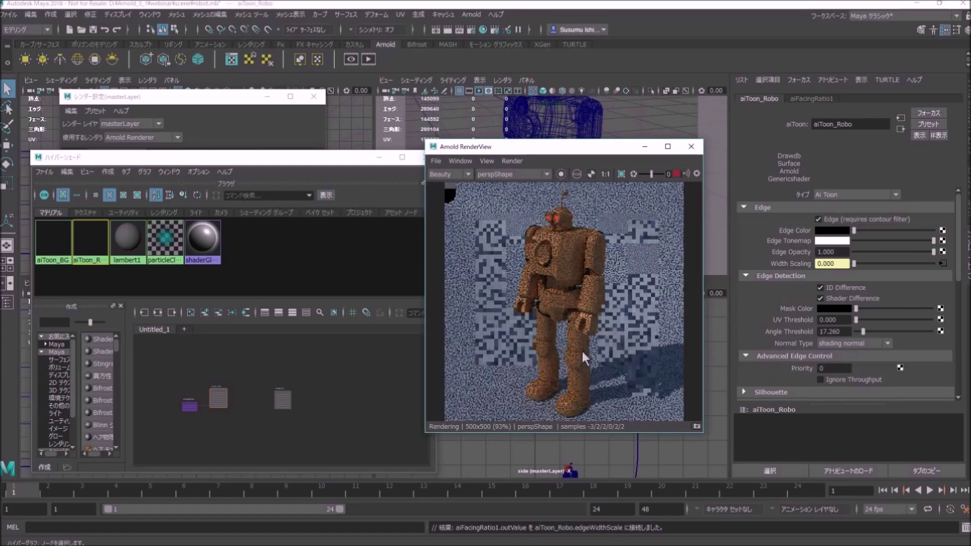
alt+drag(582, 367, 563, 354)
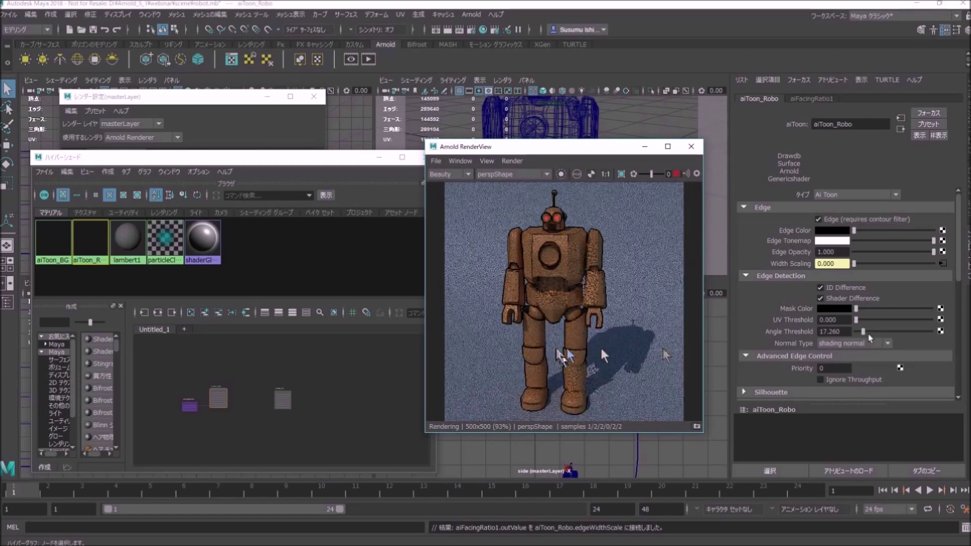
drag(861, 330, 870, 335)
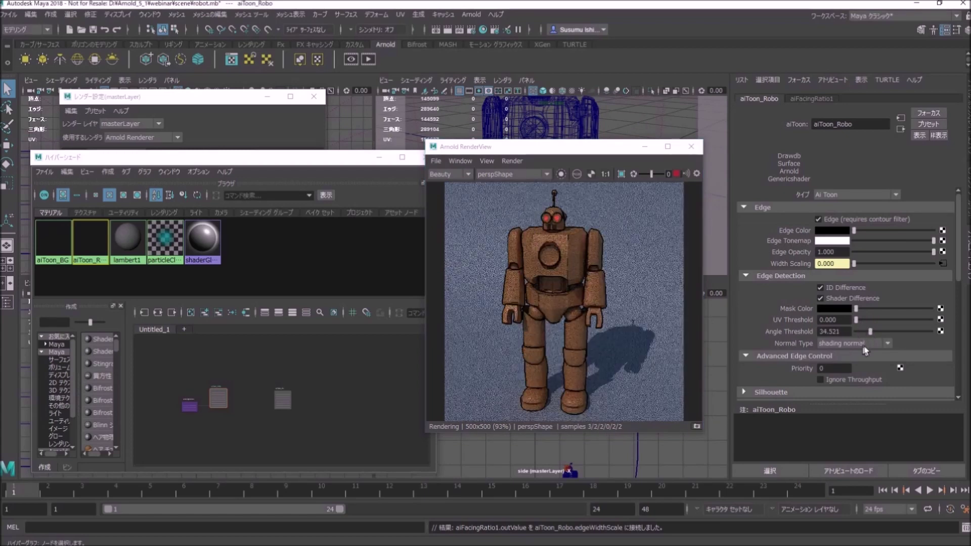
click(891, 349)
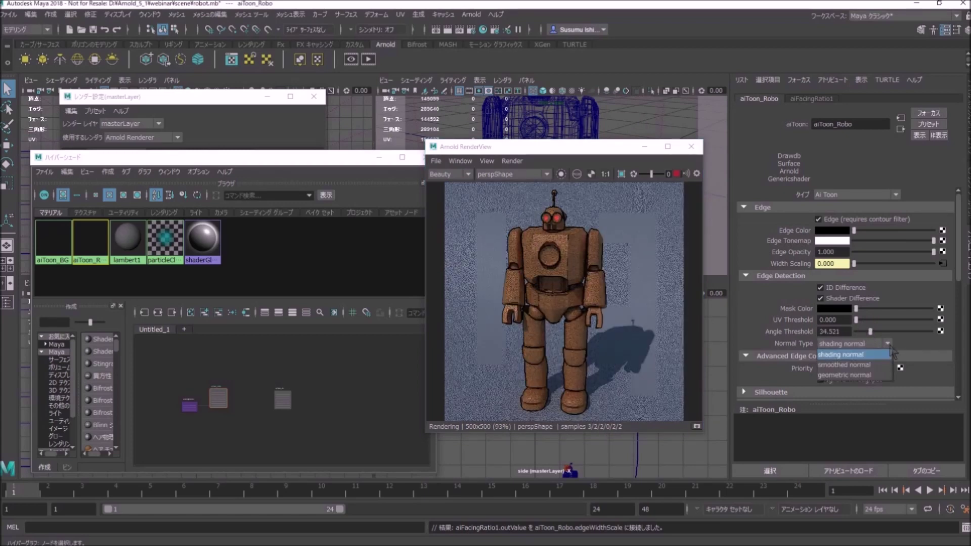
click(854, 368)
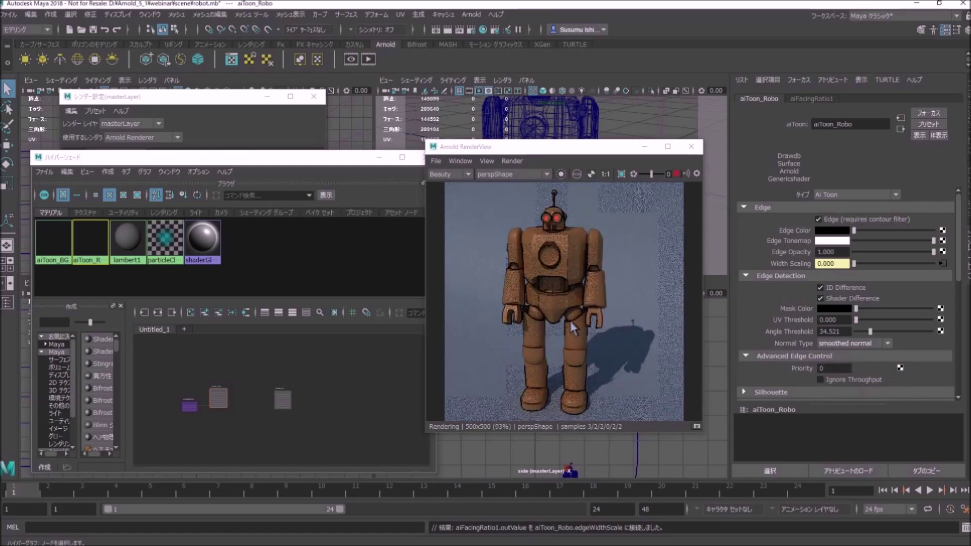
Set the contour filter width to 5 in the render settings.
click(256, 124)
click(169, 348)
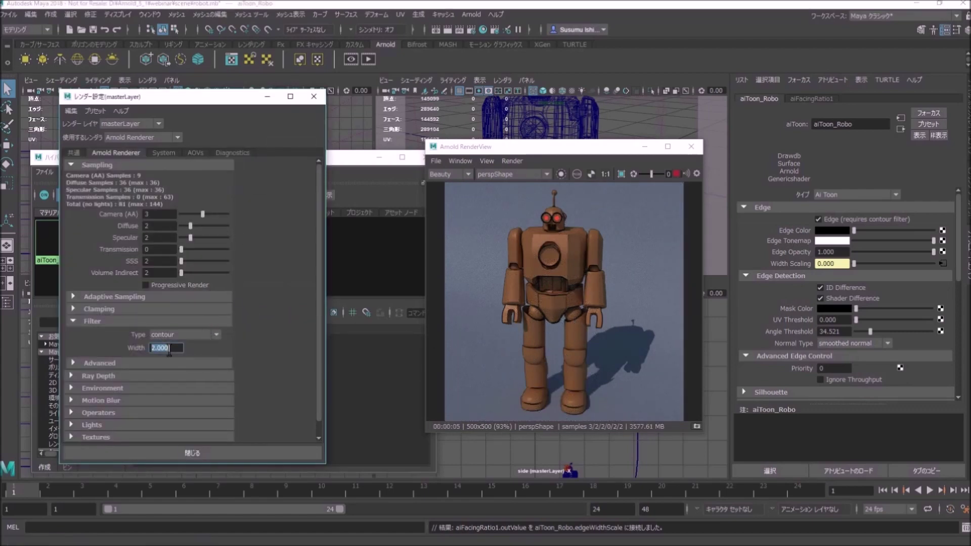
text(5)
key(Return)
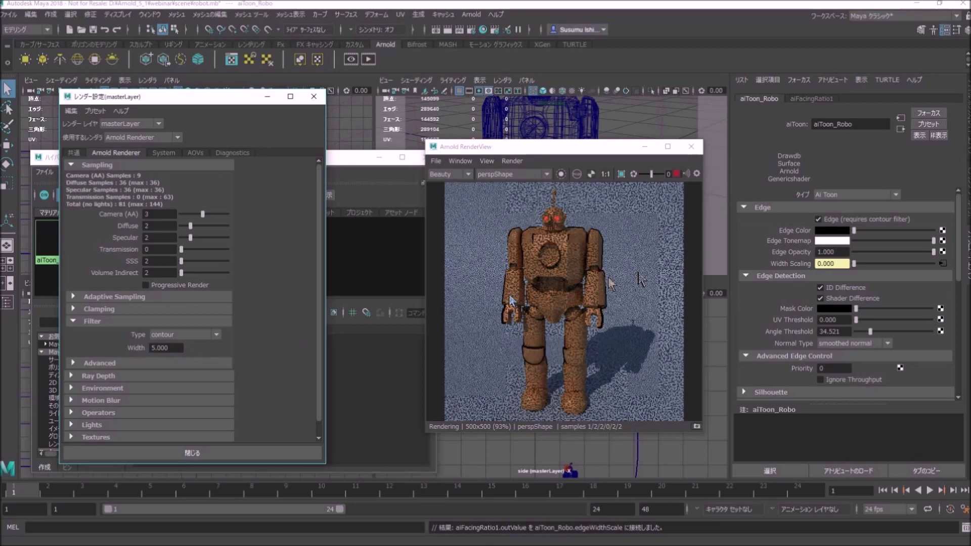
click(173, 348)
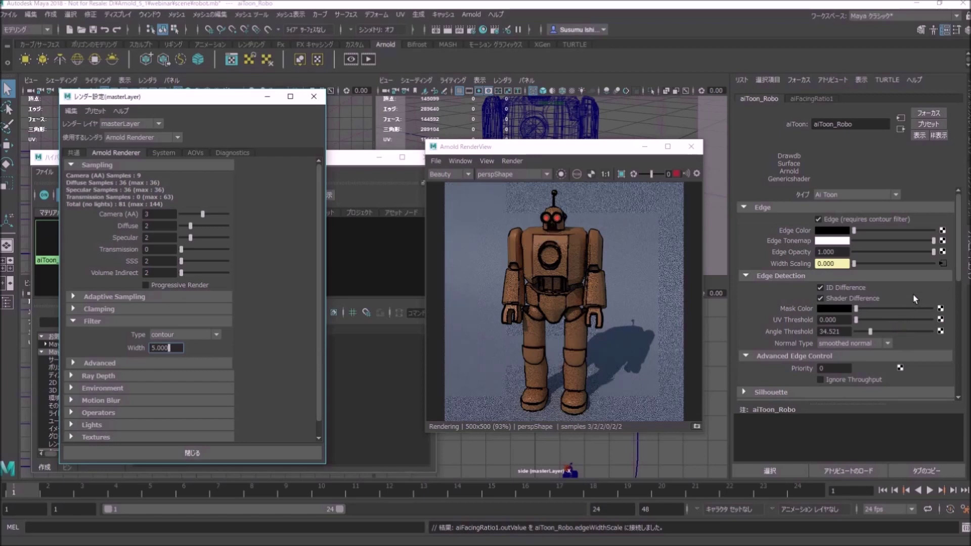
Turn off ID Difference in the aiToon_Robo edge detection.
click(602, 365)
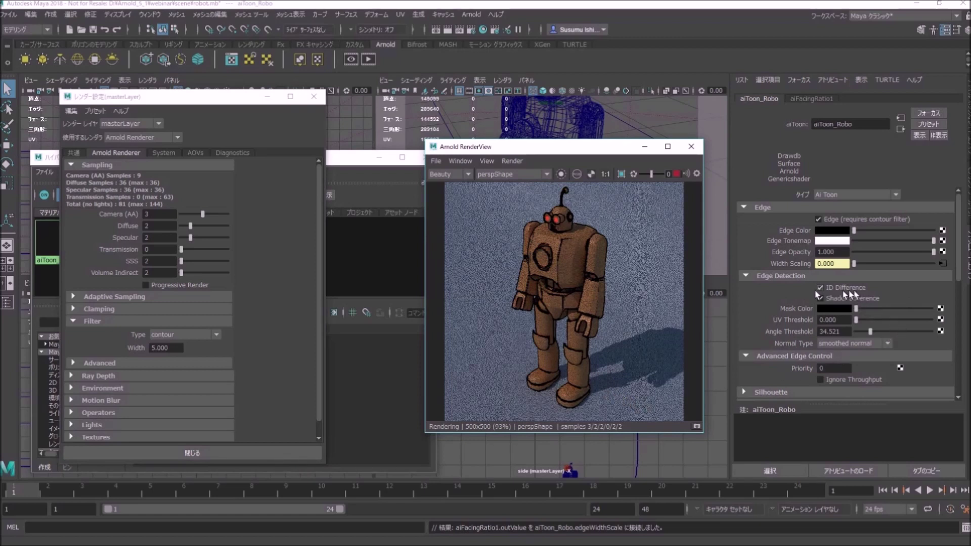
click(840, 298)
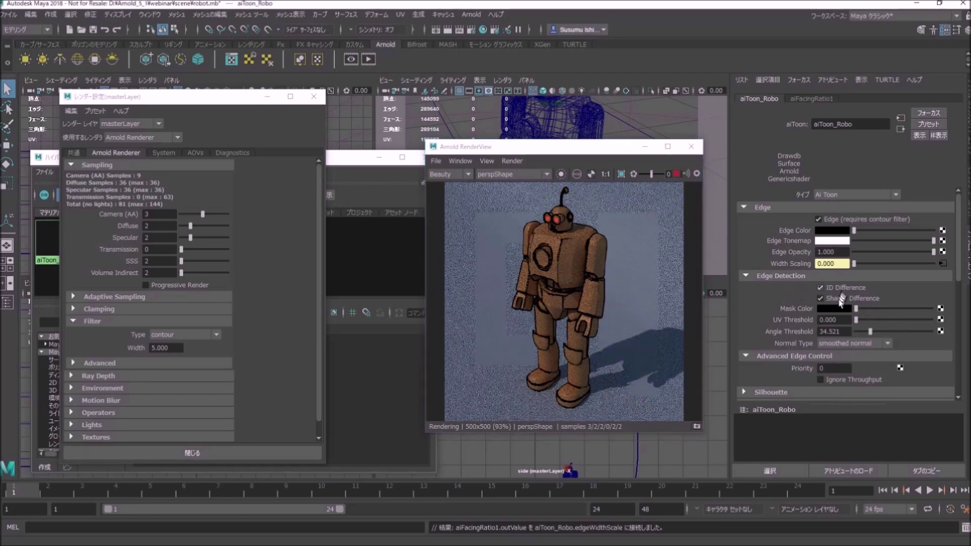
click(820, 287)
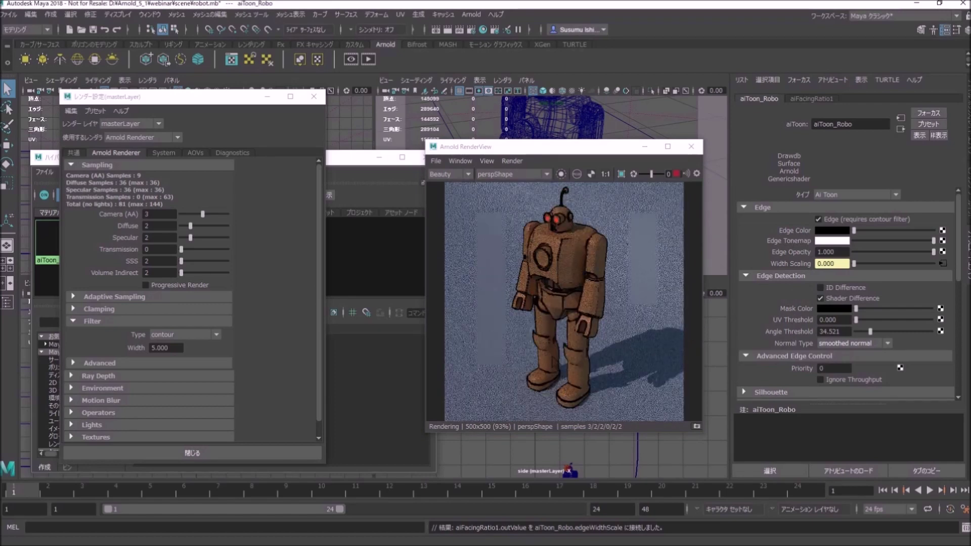
Open the render view's display settings and set the gamma to 2.19.
click(696, 174)
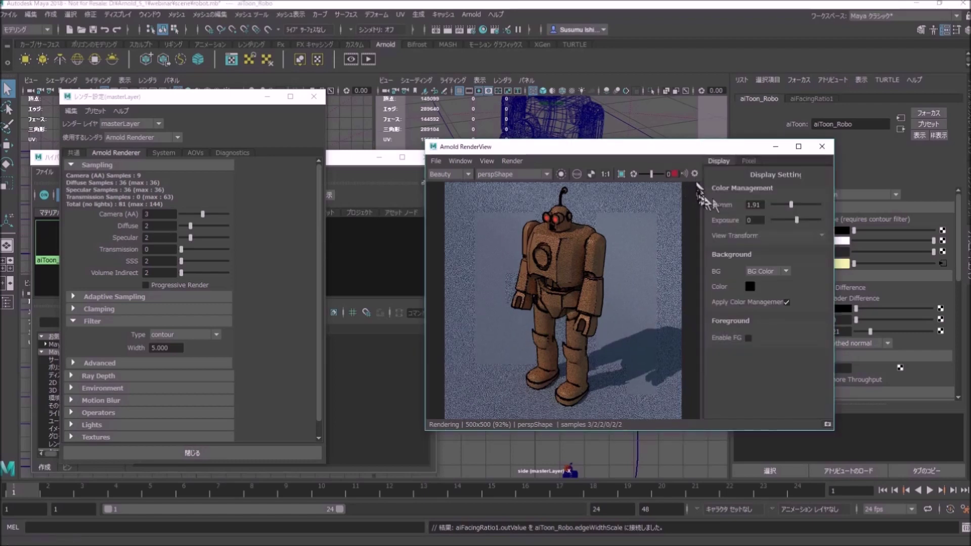
drag(793, 207, 794, 206)
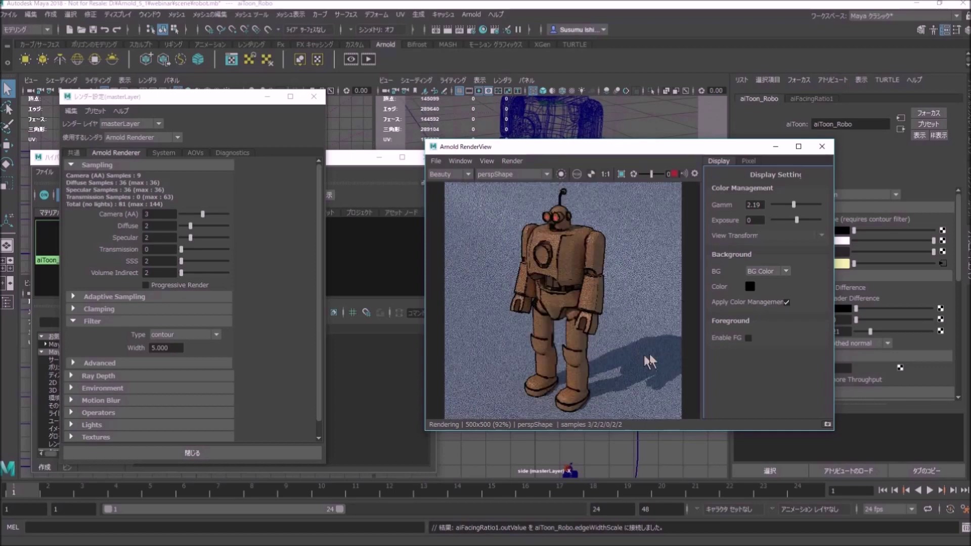
Set the contour filter width to 3 in the render settings.
click(167, 348)
text(3)
key(Return)
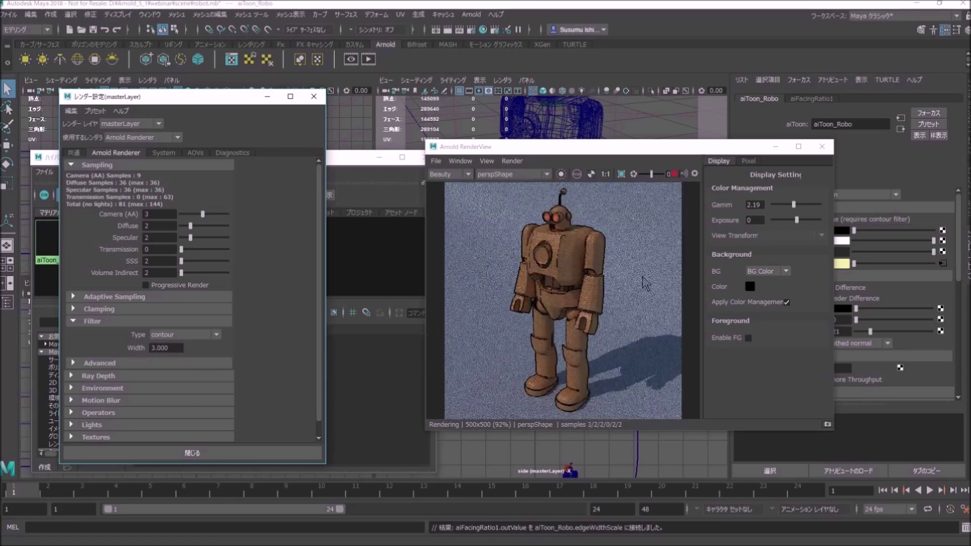
Hide the render view's display settings and turn off Shader Difference in the aiToon_Robo edge detection.
click(695, 173)
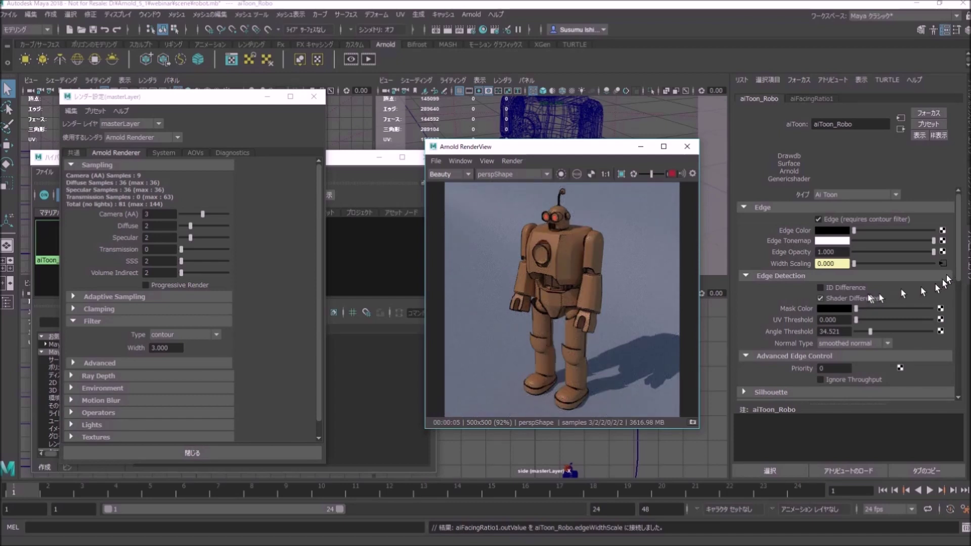
click(865, 298)
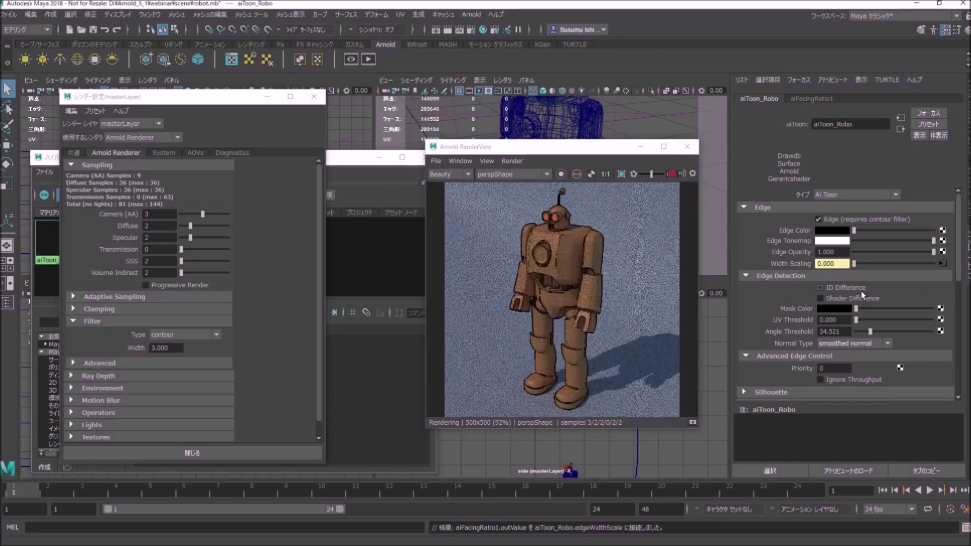